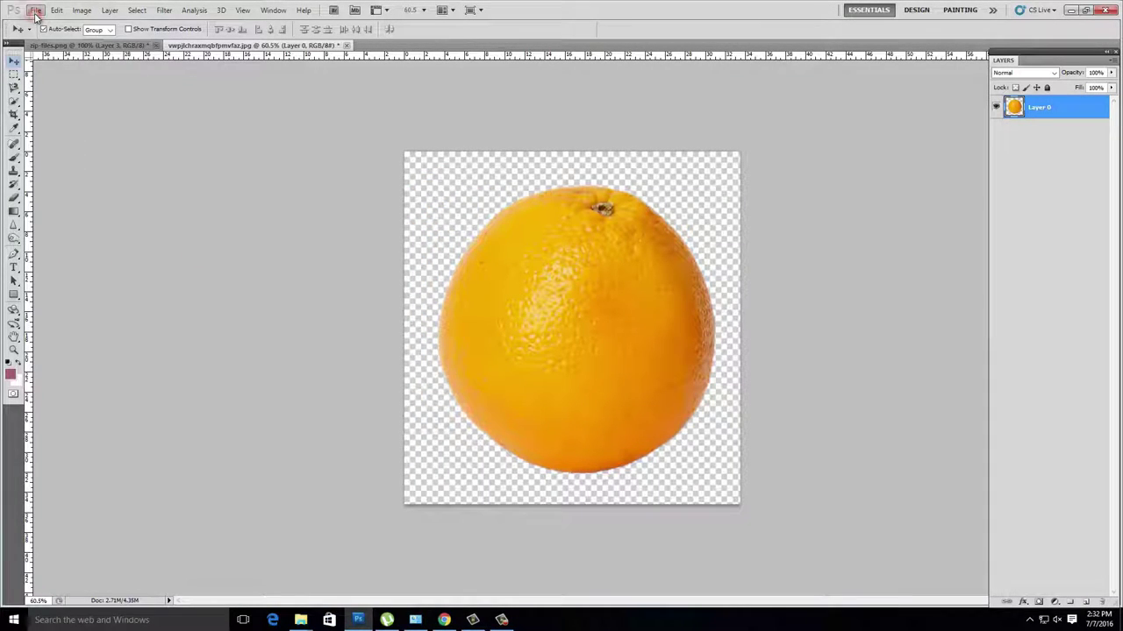
Create a new 1280×720 document with a white background.
left_click(35, 9)
left_click(45, 22)
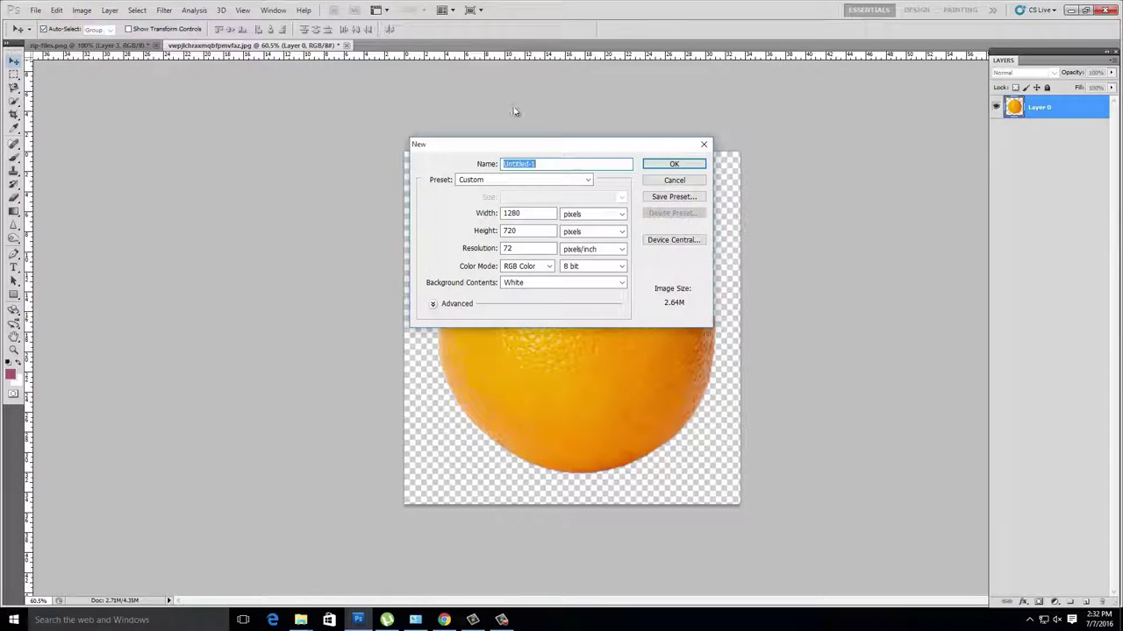
left_click(673, 164)
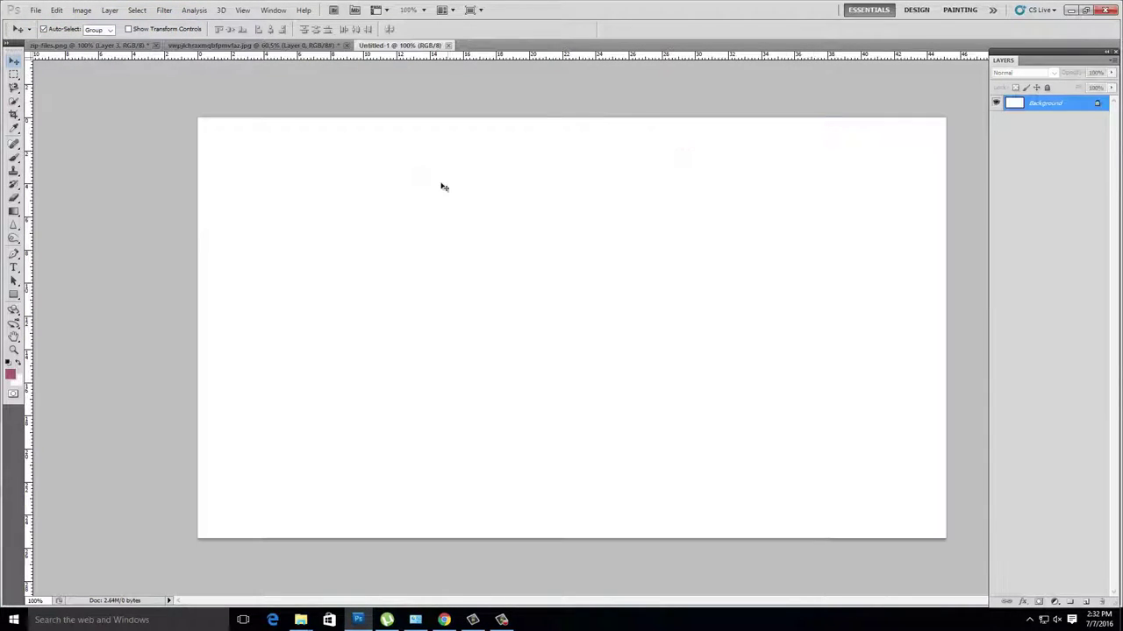
Copy the orange into Untitled-1, then scale it down and warp it.
left_click(219, 45)
left_click_drag(536, 293, 503, 283)
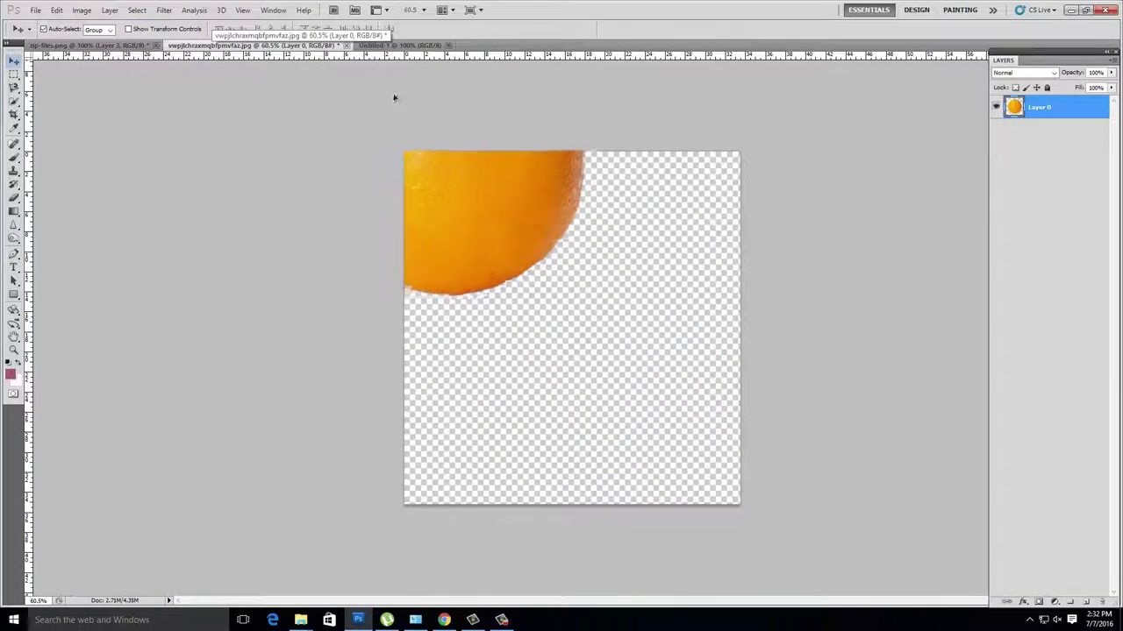
key("ctrl+t")
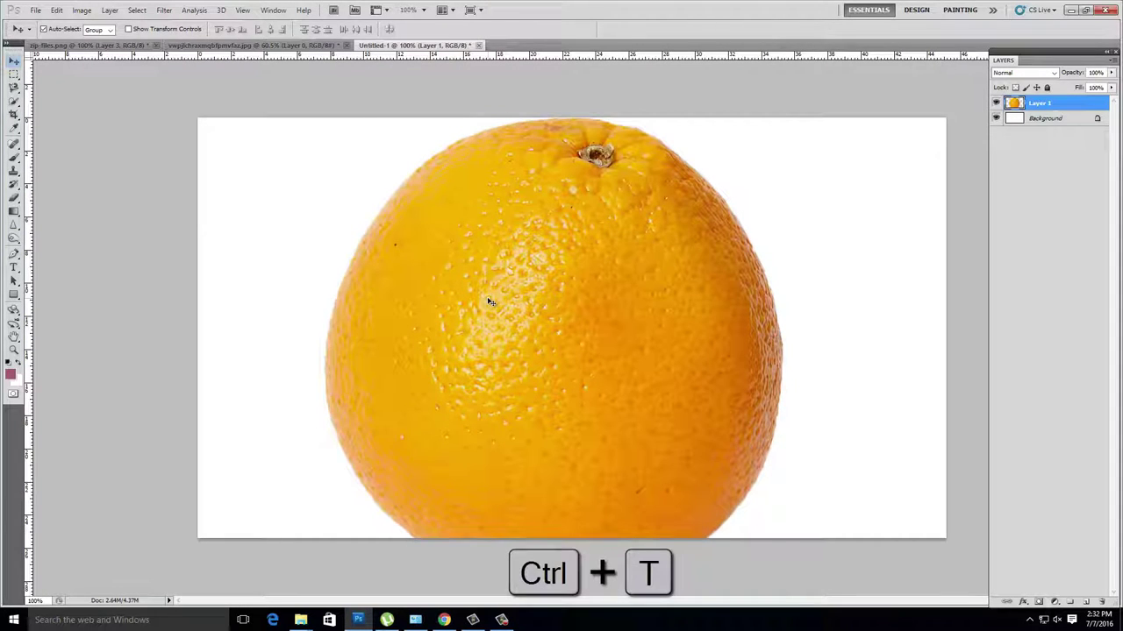
left_click_drag(773, 130, 707, 233)
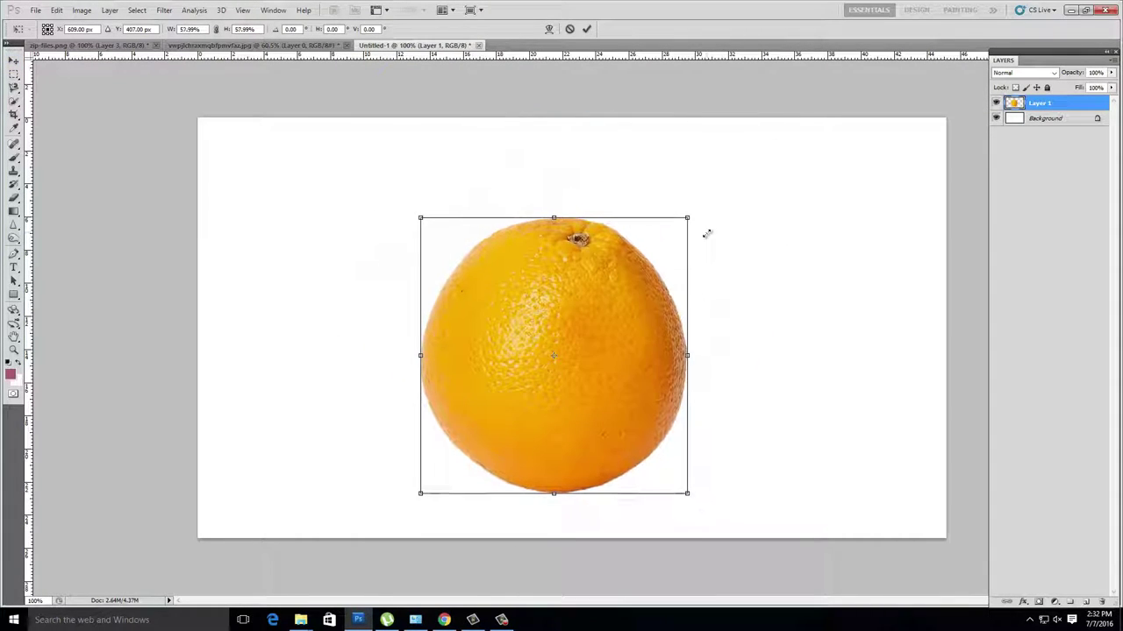
right_click(571, 292)
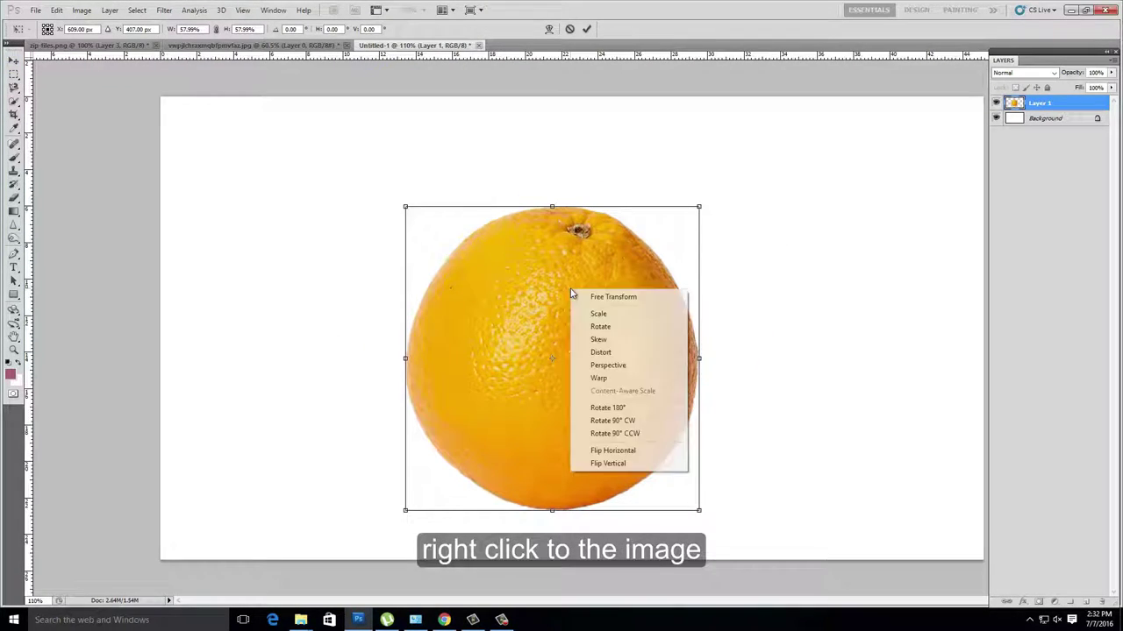
left_click(600, 378)
key("Return")
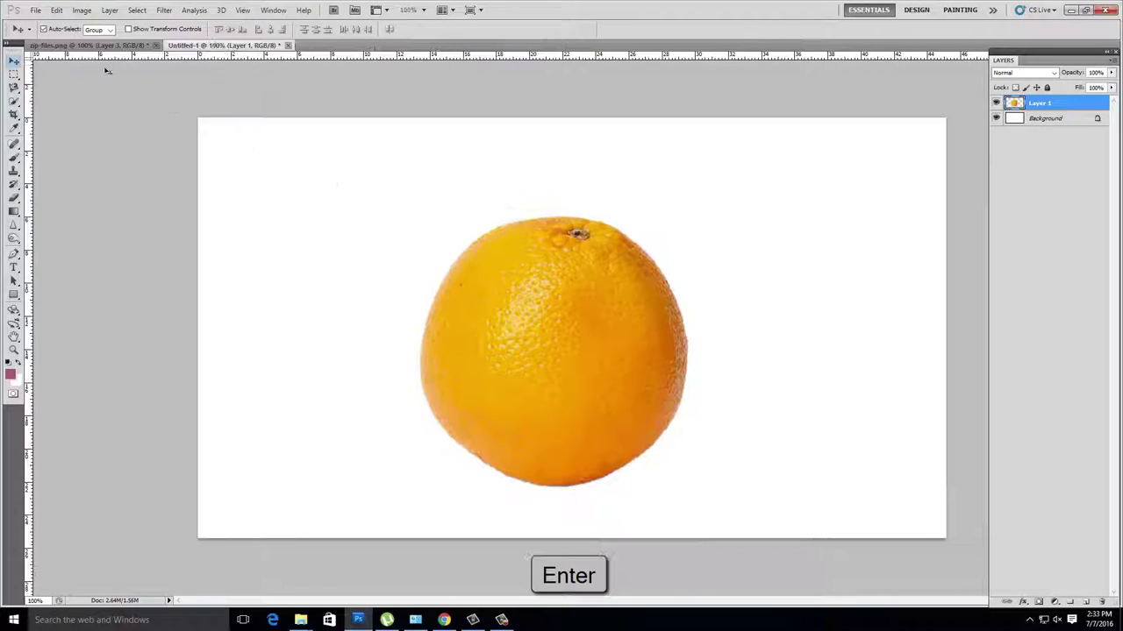
Bring the zipper from zip-files.png into Untitled-1 and start free-transforming it over the orange.
left_click(79, 45)
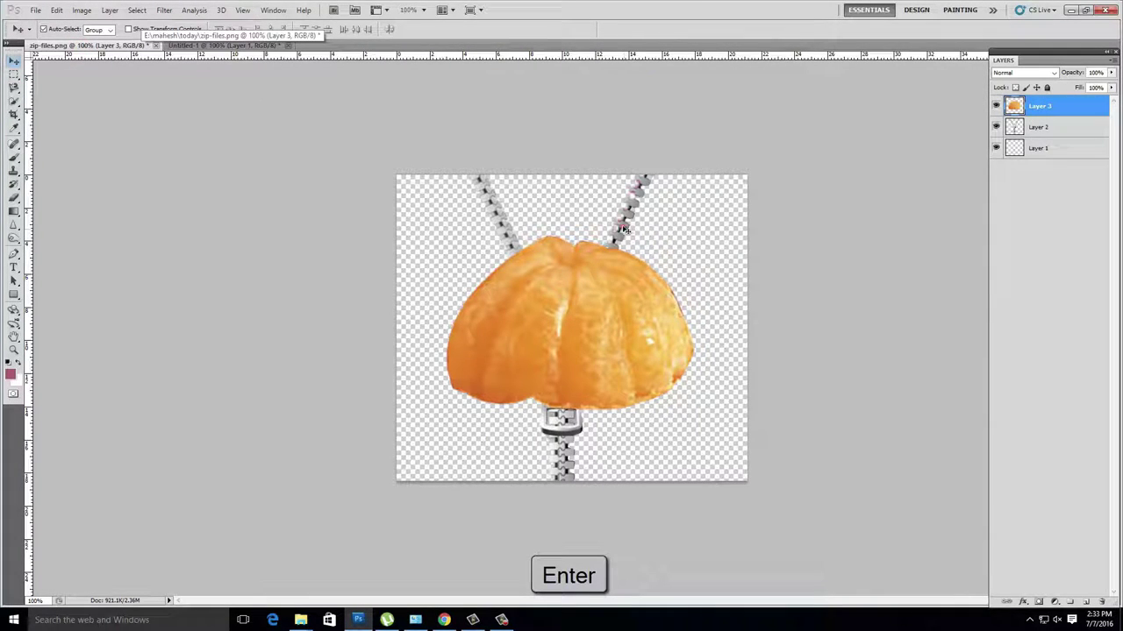
mouse_move(625, 230)
left_mouse_down()
mouse_move(307, 37)
mouse_move(340, 192)
mouse_move(607, 248)
left_mouse_up()
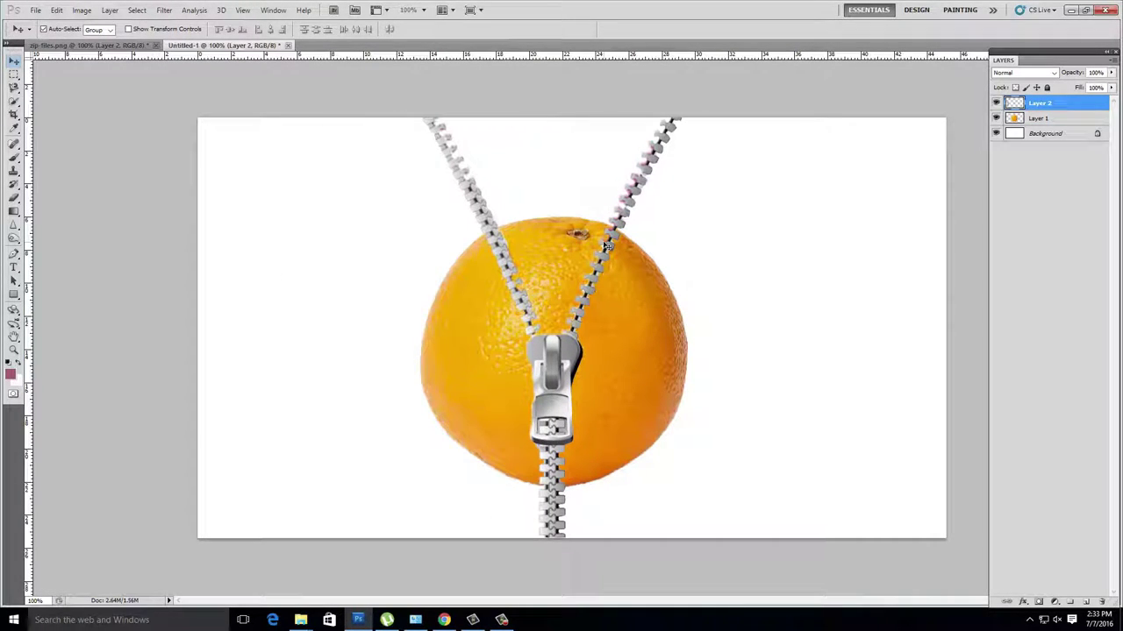
key("ctrl+t")
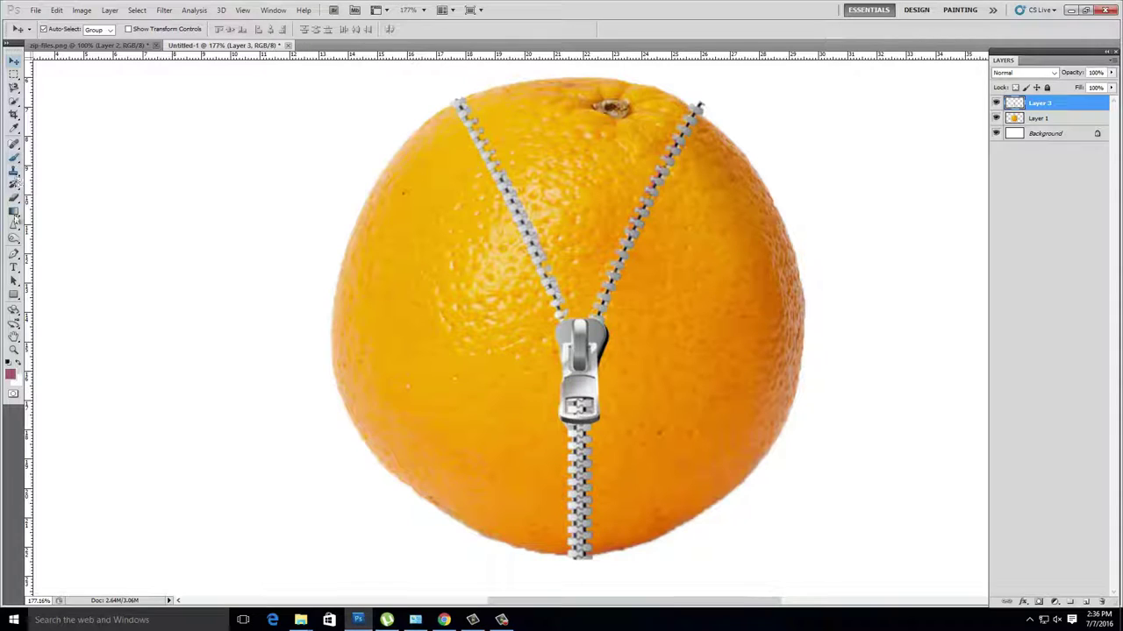
Burn the left, right and lower zipper strips at 27% midtone exposure.
left_click(14, 239)
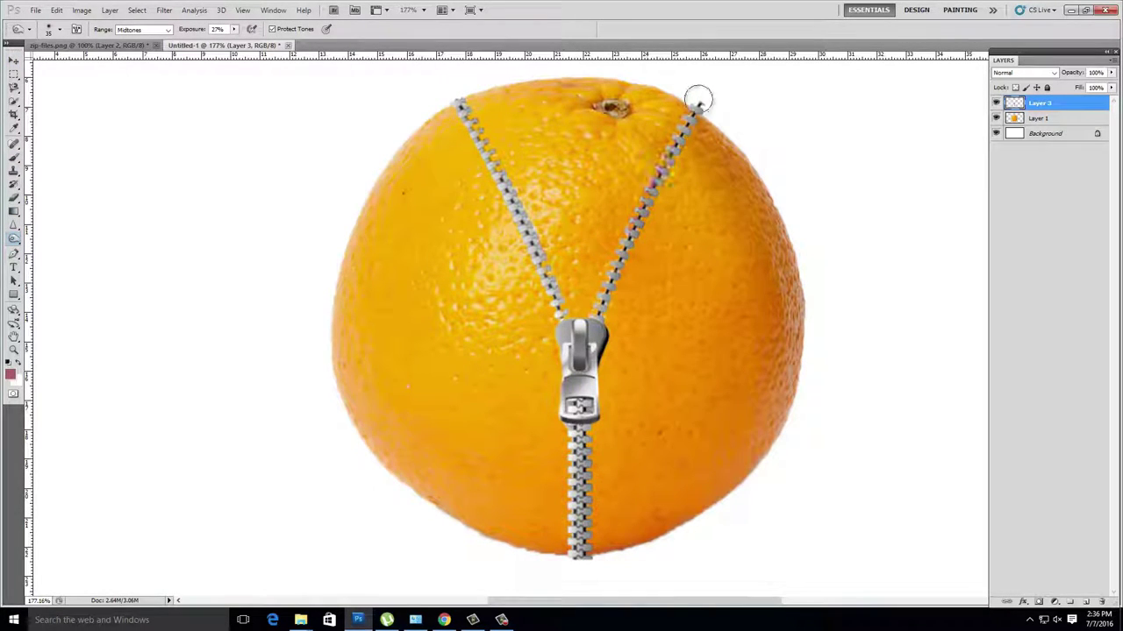
left_click_drag(696, 100, 612, 282)
left_click_drag(561, 419, 579, 557)
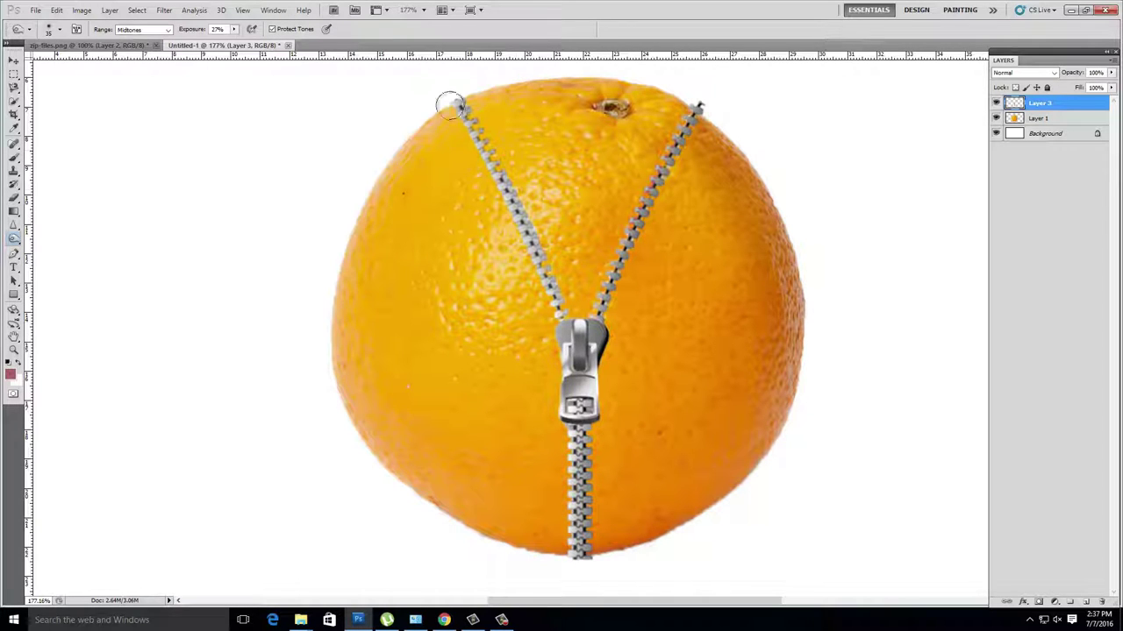
left_click_drag(693, 92, 596, 300)
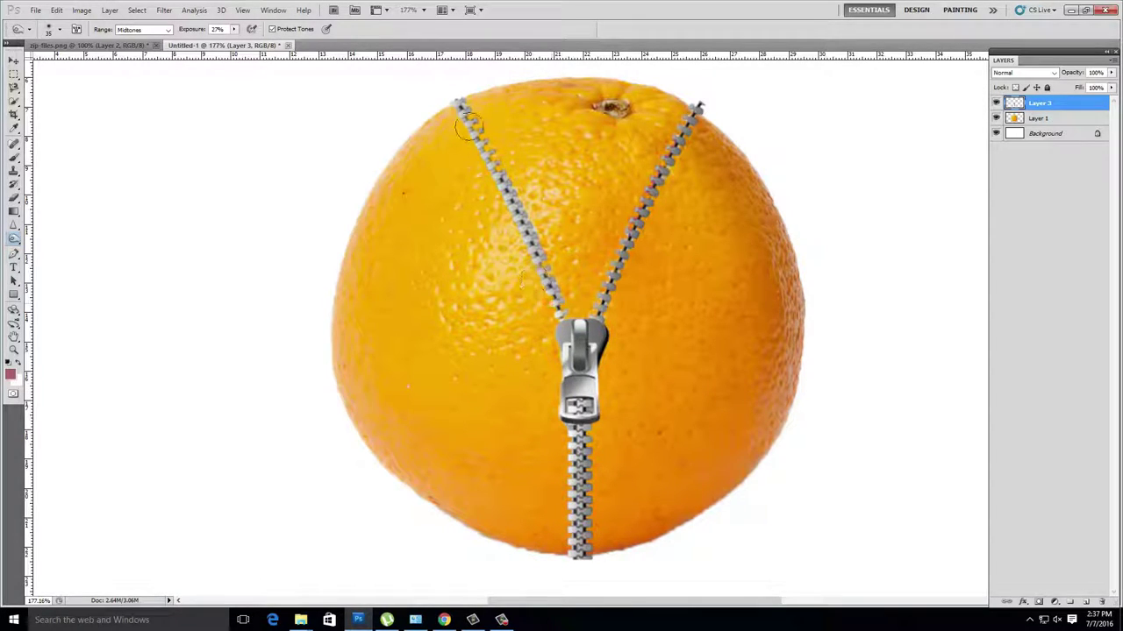
mouse_move(462, 109)
left_mouse_down()
mouse_move(572, 526)
mouse_move(591, 334)
left_mouse_up()
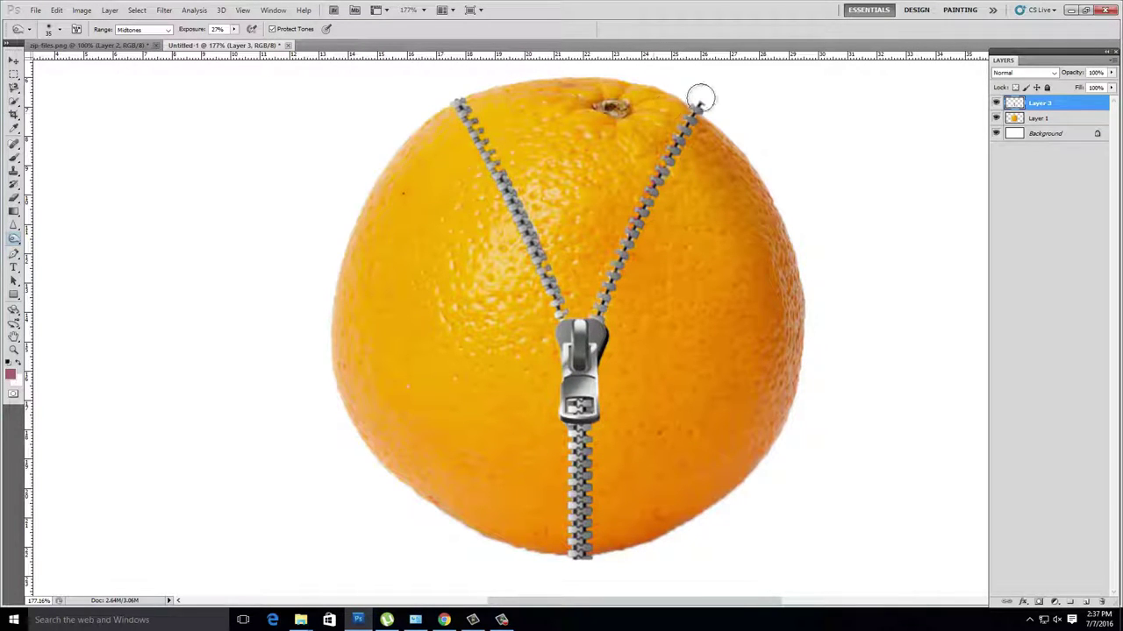
mouse_move(701, 97)
left_mouse_down()
mouse_move(600, 308)
mouse_move(580, 481)
mouse_move(590, 520)
mouse_move(574, 551)
left_mouse_up()
left_click_drag(551, 303, 448, 91)
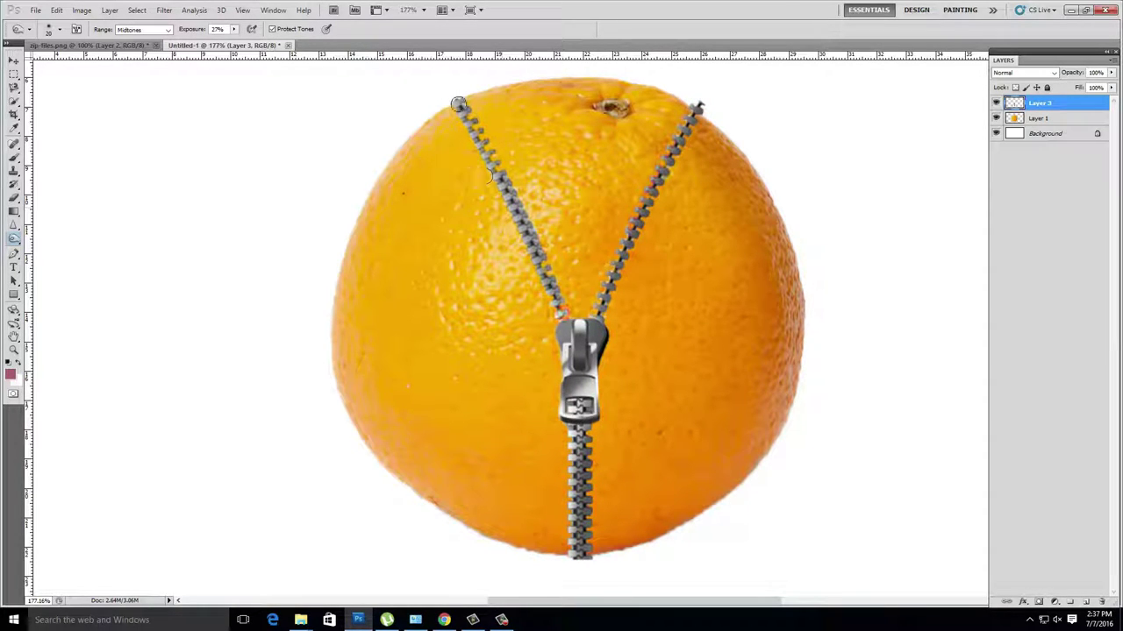
scroll(567, 217, "down", 1)
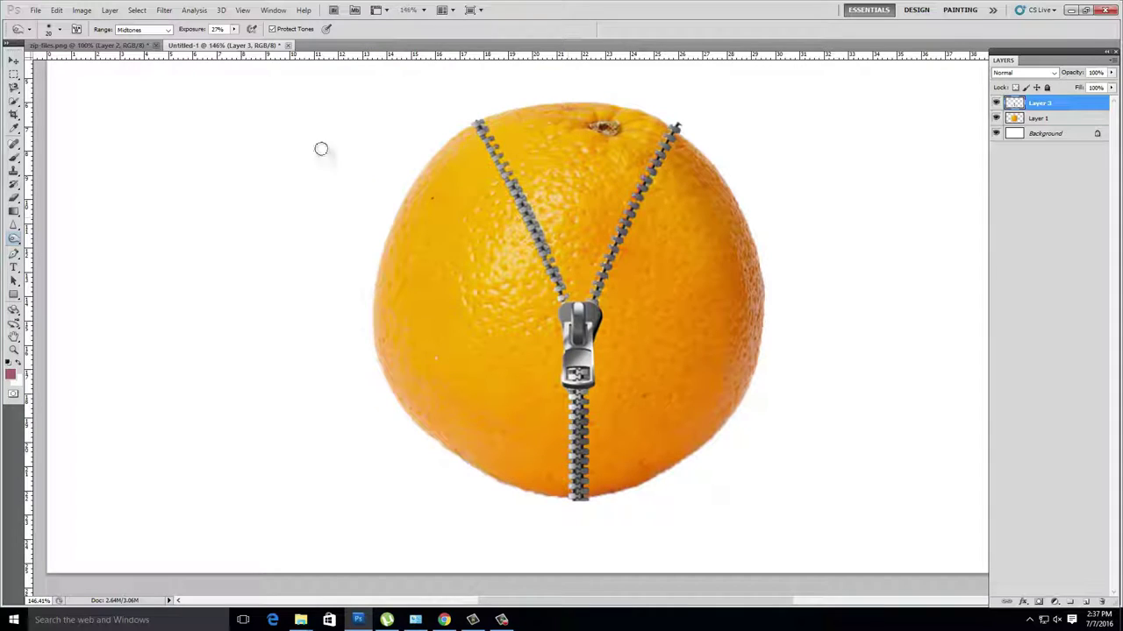
Move the peeled-orange segments from zip-files.png into Untitled-1 and start free-transforming them.
key("v")
left_click(88, 45)
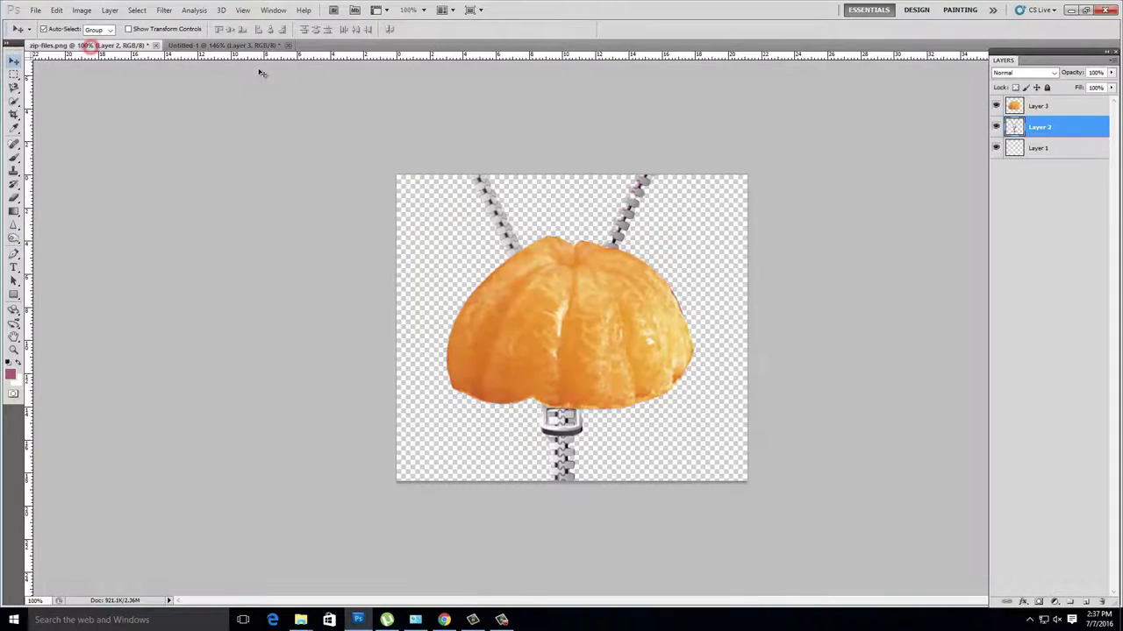
mouse_move(541, 283)
left_mouse_down()
mouse_move(358, 148)
mouse_move(537, 186)
left_mouse_up()
scroll(527, 229, "down", 2)
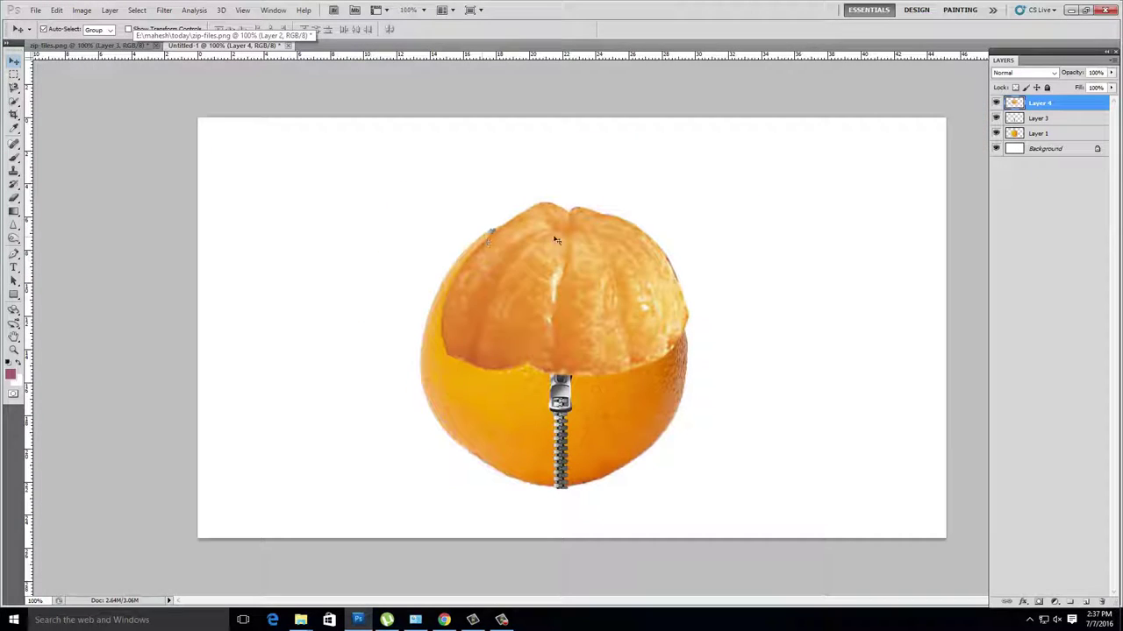
scroll(578, 230, "up", 1)
scroll(614, 306, "up", 1)
scroll(539, 290, "up", 1)
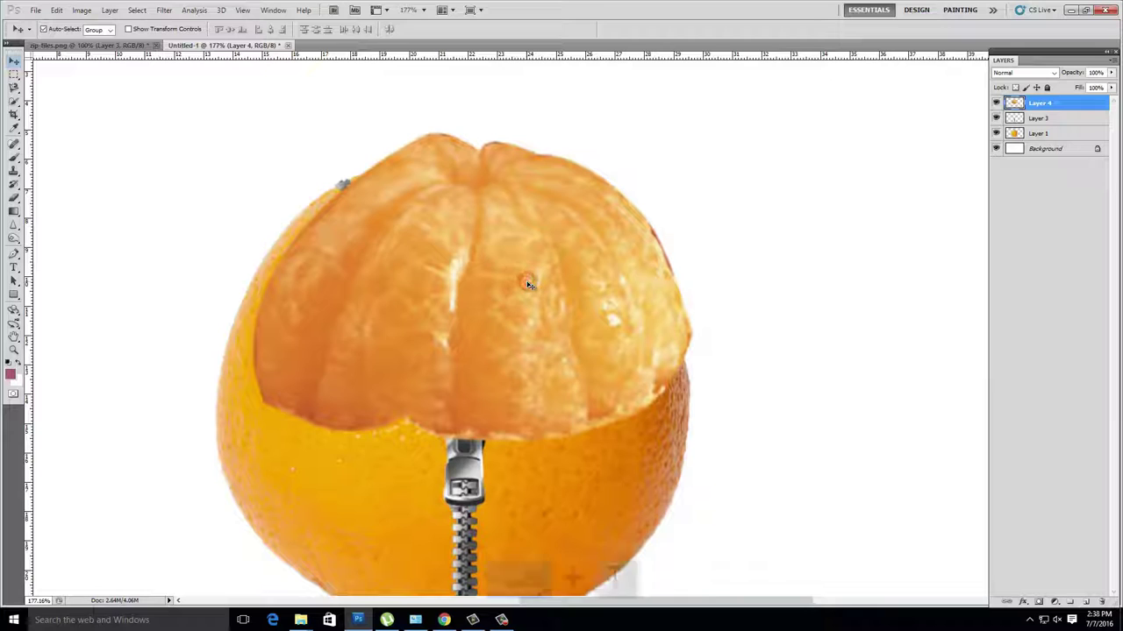
key("ctrl+t")
scroll(529, 284, "down", 1)
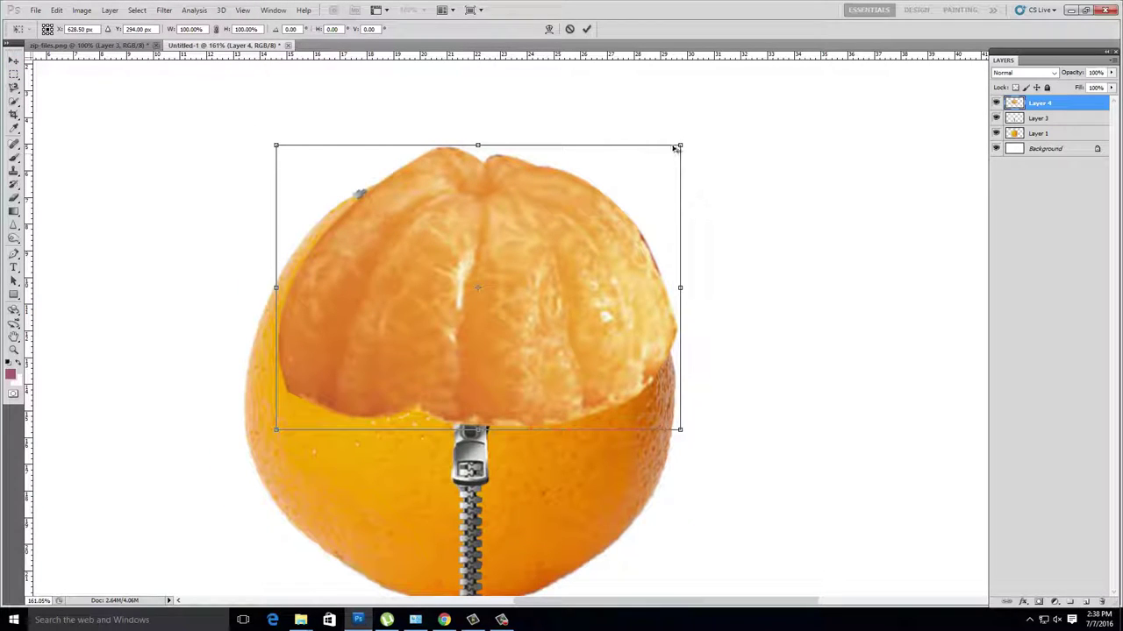
Shrink the peeled segments, move them up over the orange, and warp them into place.
left_click_drag(678, 147, 654, 170)
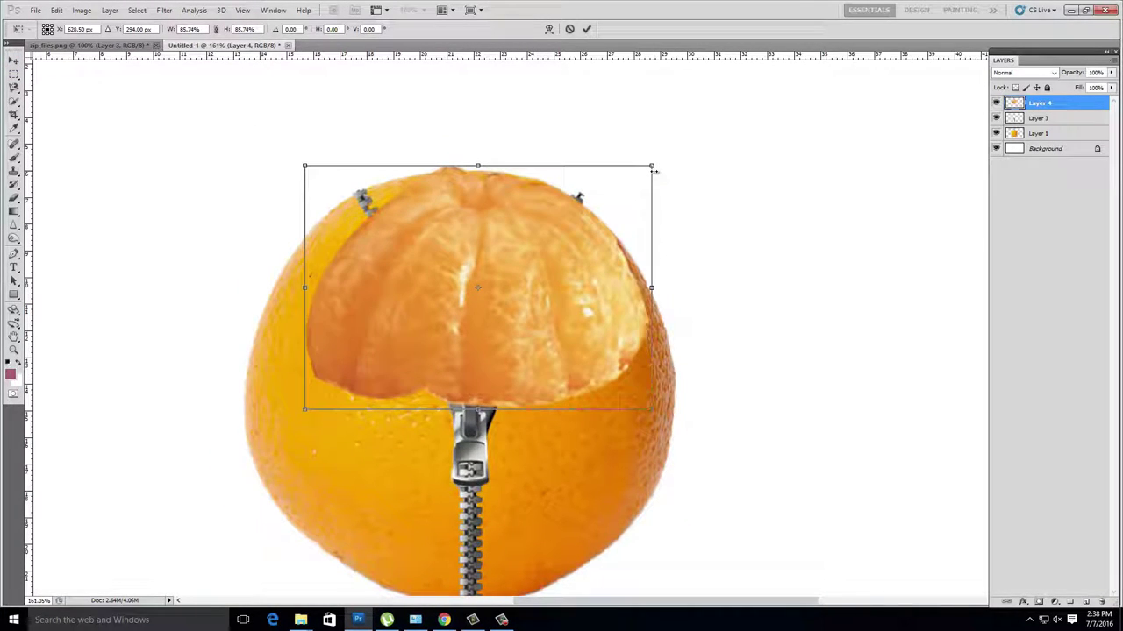
left_click_drag(503, 271, 500, 239)
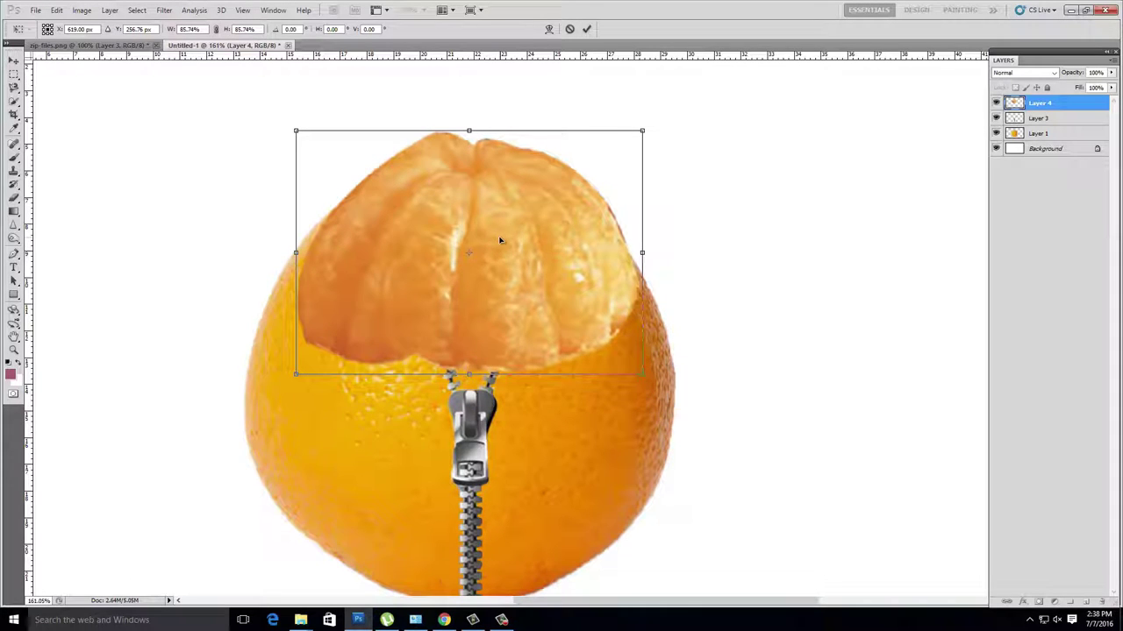
left_click_drag(638, 132, 591, 196)
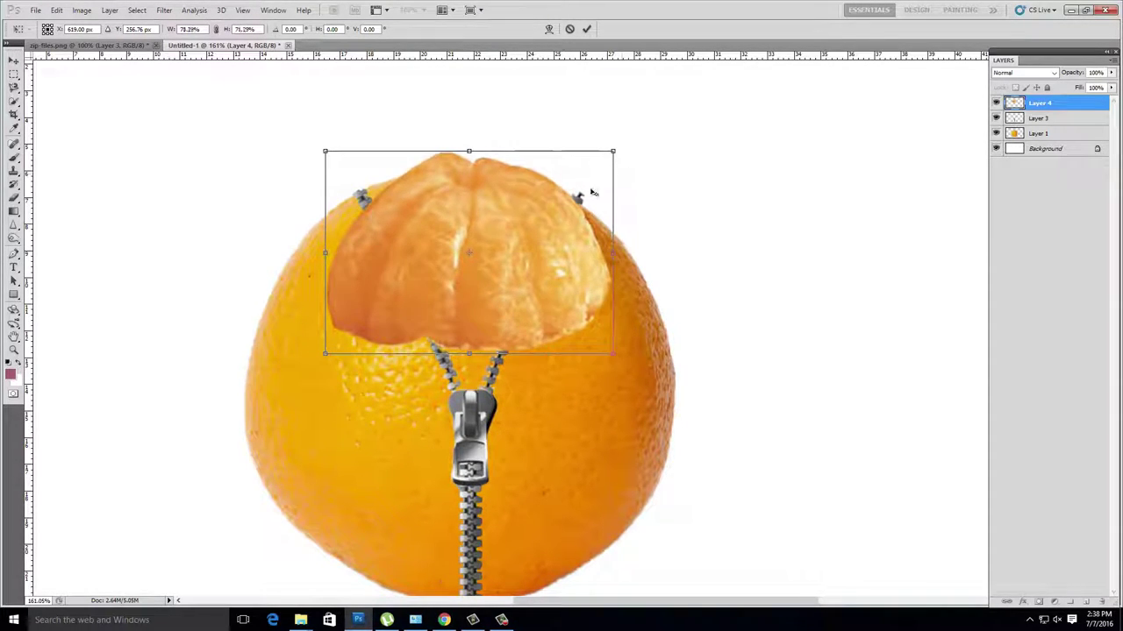
right_click(493, 237)
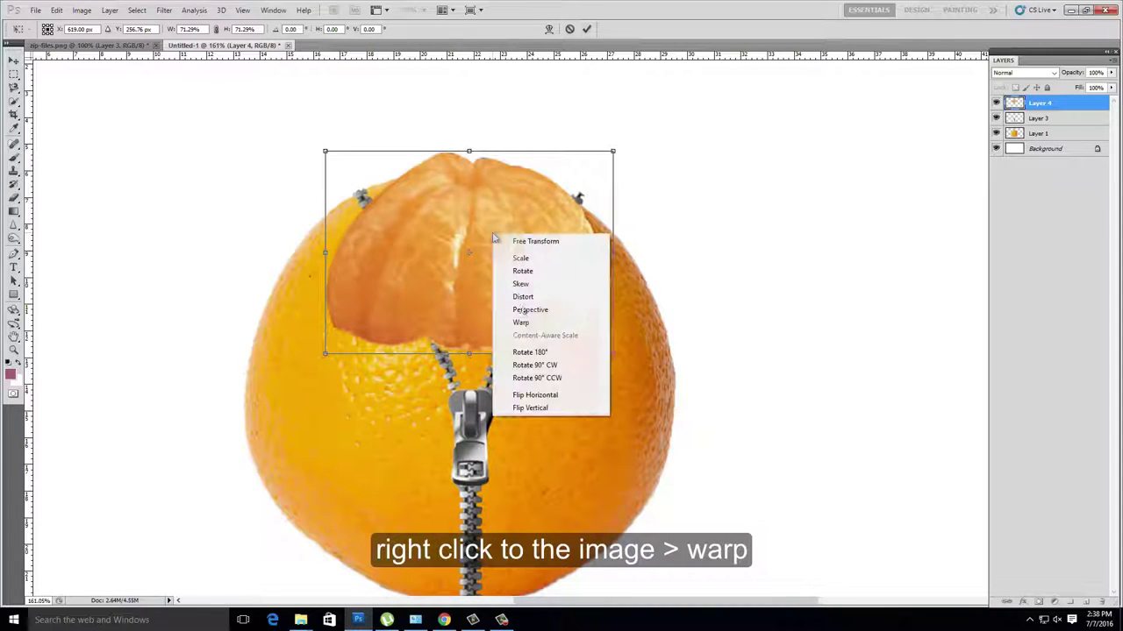
left_click(521, 321)
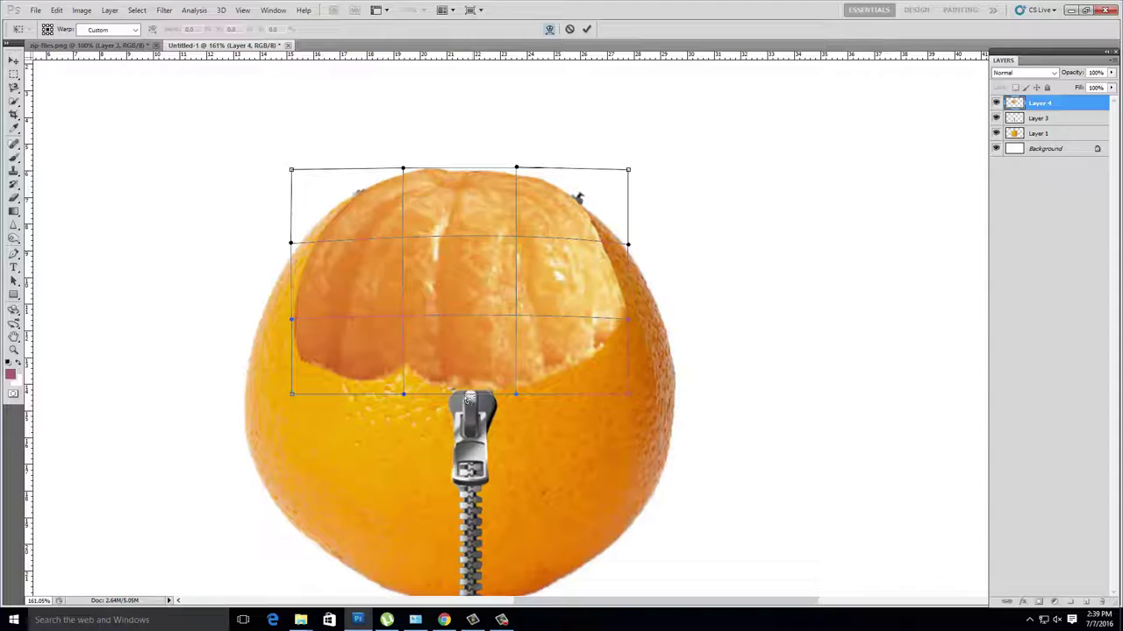
key("Return")
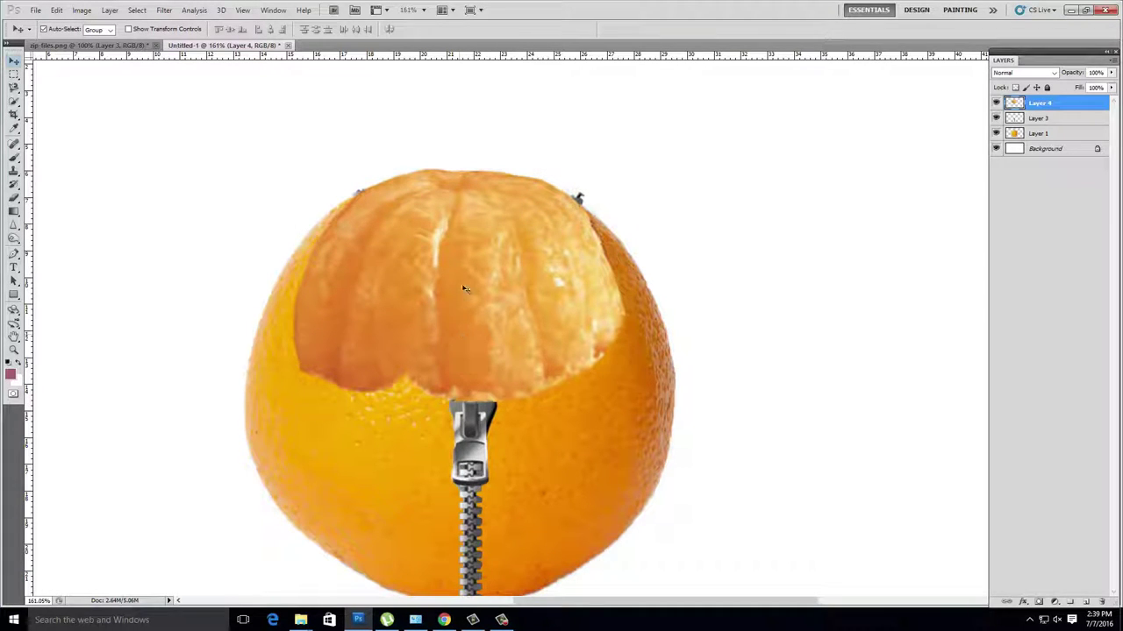
left_click(1112, 72)
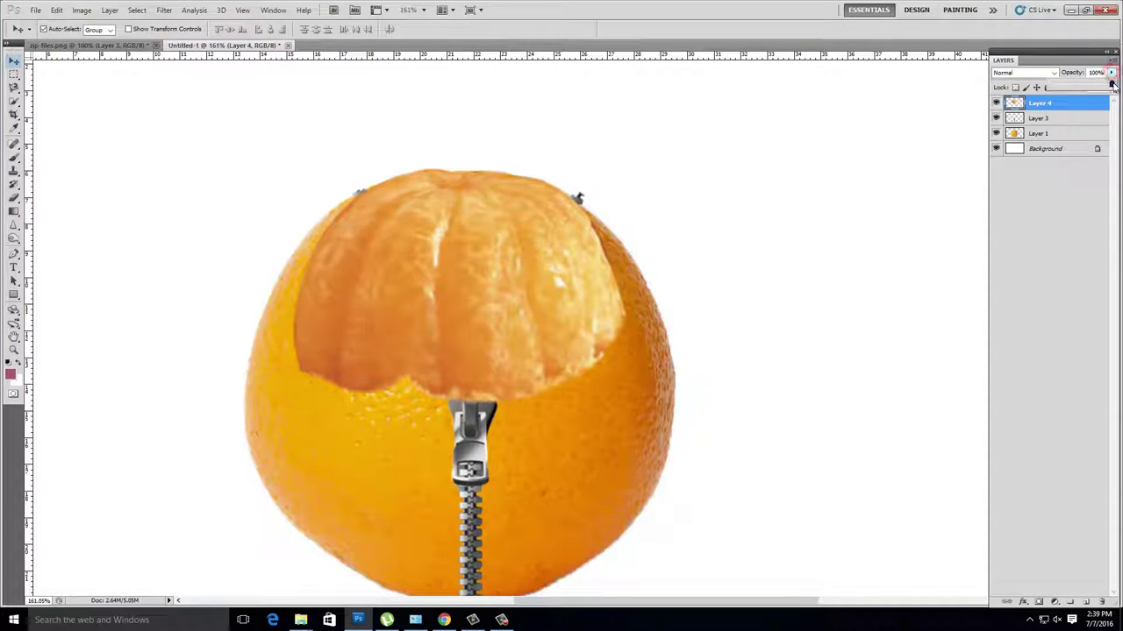
Lower the segments layer opacity to 70% and set up an enlarged 13 px eraser brush.
left_click_drag(1110, 88, 1100, 88)
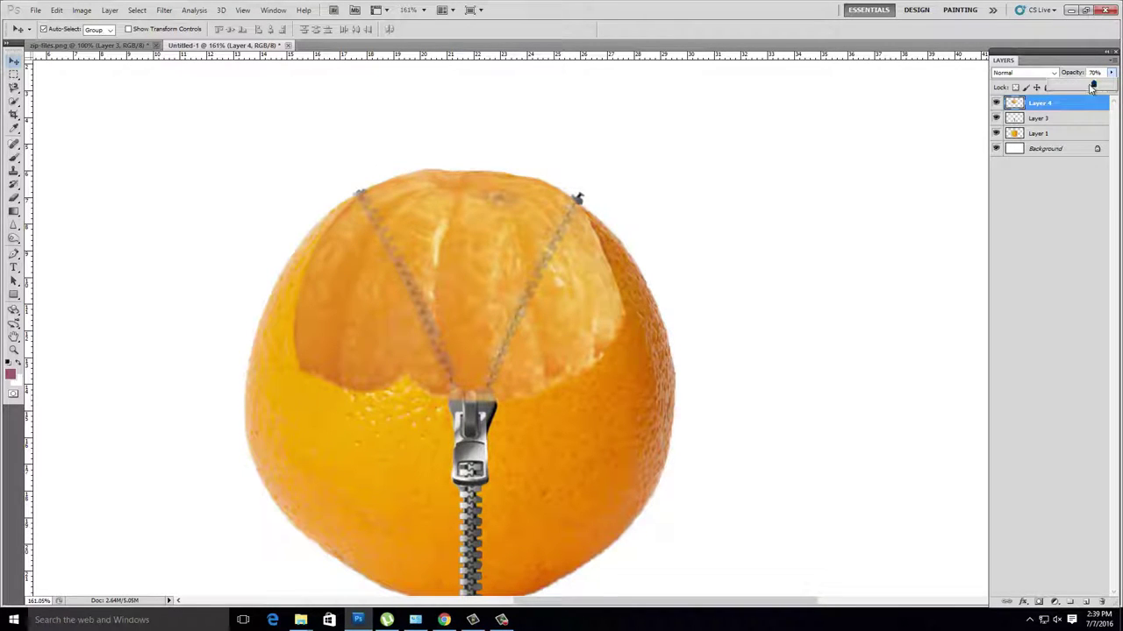
scroll(396, 276, "up", 2)
left_click(12, 200)
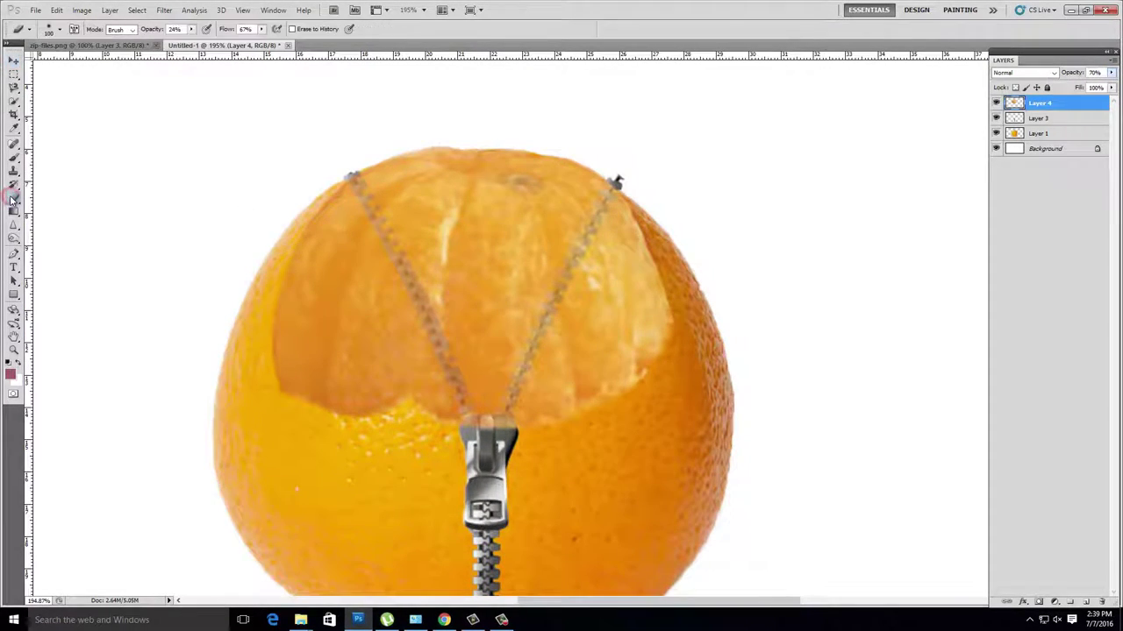
left_click(60, 29)
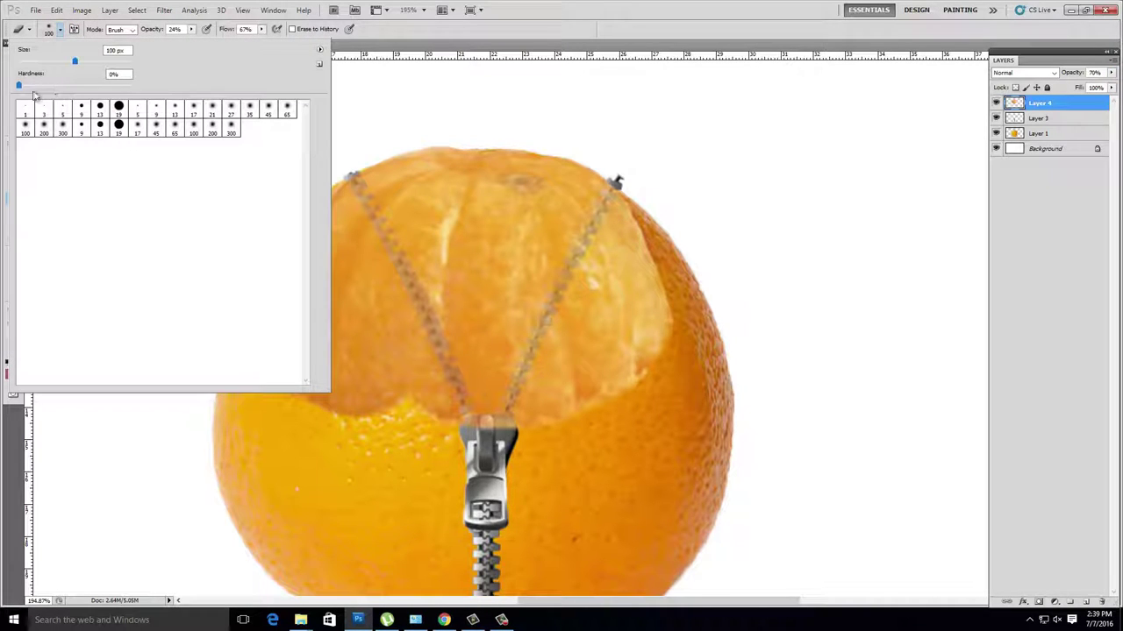
left_click_drag(20, 85, 88, 86)
double_click(99, 109)
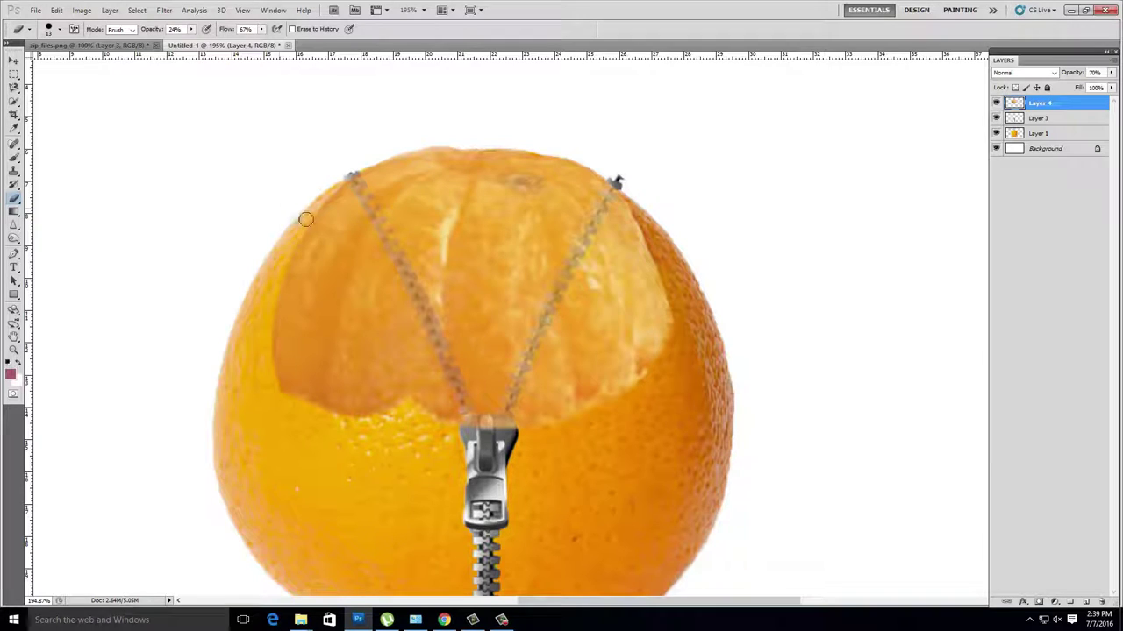
key("bracketright")
key("bracketright")
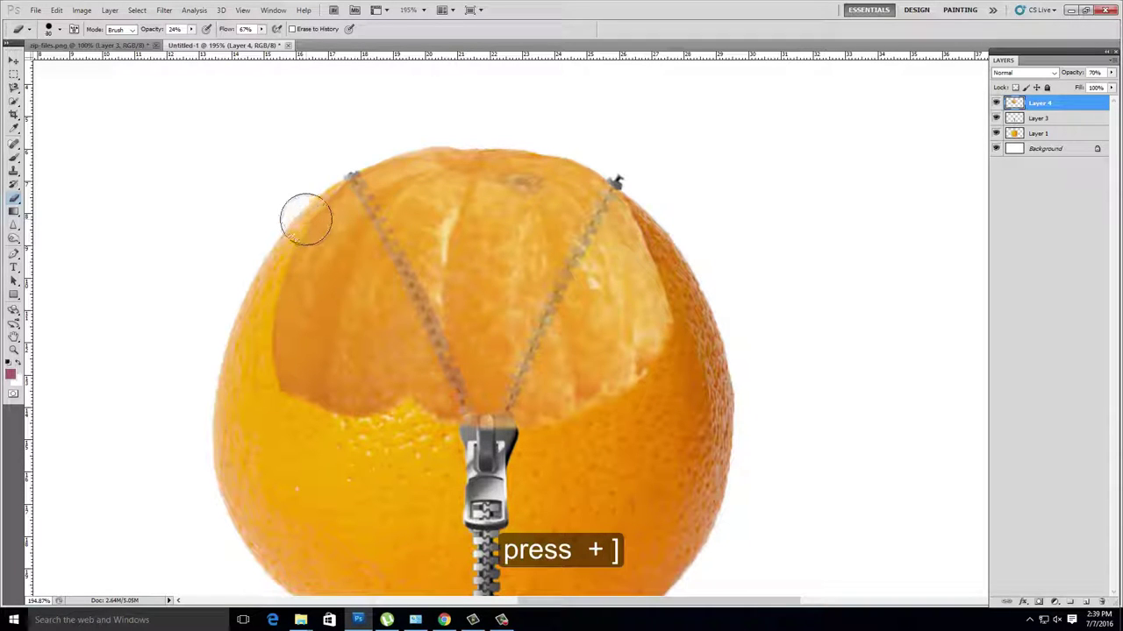
key("bracketright")
key("bracketright")
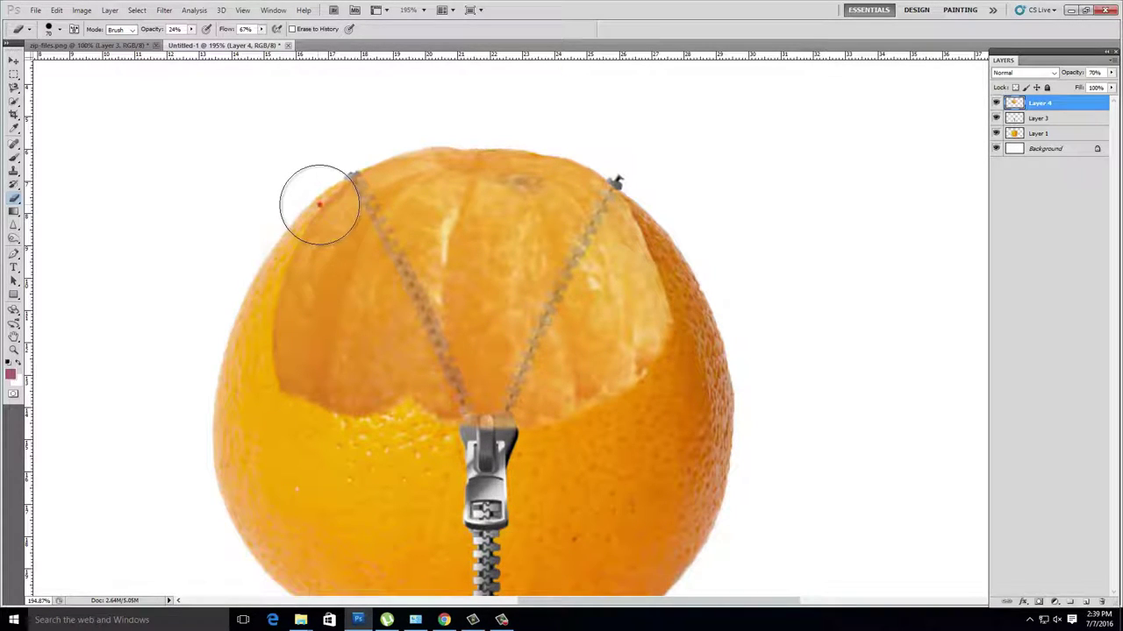
Erase the segments outside the zipper opening at 85% eraser opacity.
mouse_move(319, 203)
left_mouse_down()
mouse_move(309, 384)
mouse_move(345, 351)
mouse_move(424, 420)
mouse_move(351, 254)
mouse_move(293, 168)
left_mouse_up()
key("8")
key("5")
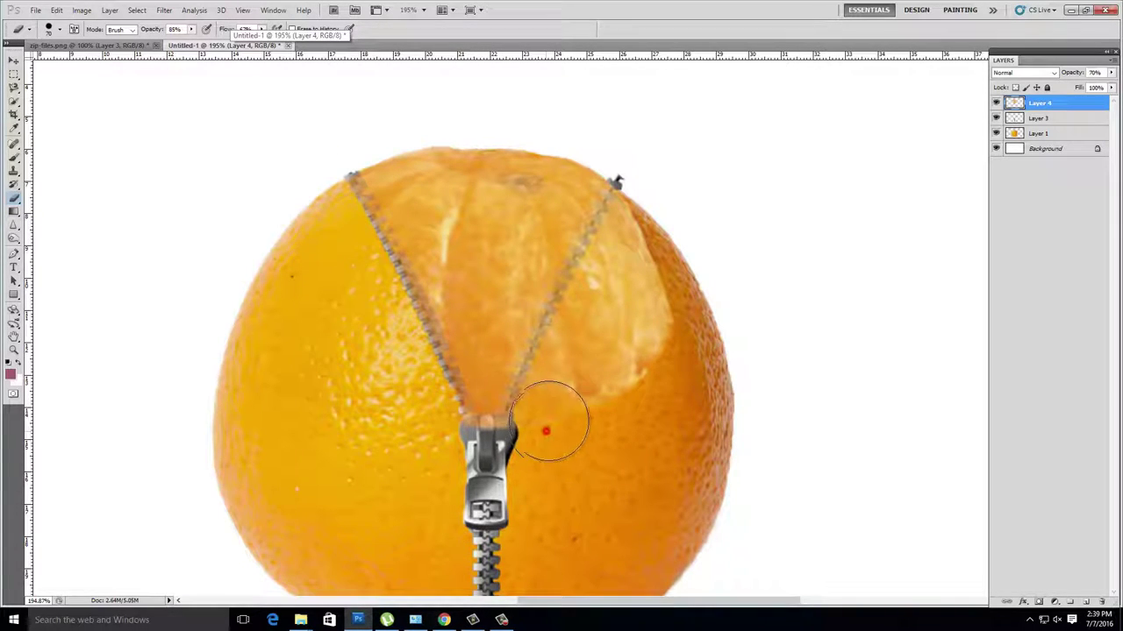
mouse_move(551, 426)
left_mouse_down()
mouse_move(647, 195)
mouse_move(627, 418)
left_mouse_up()
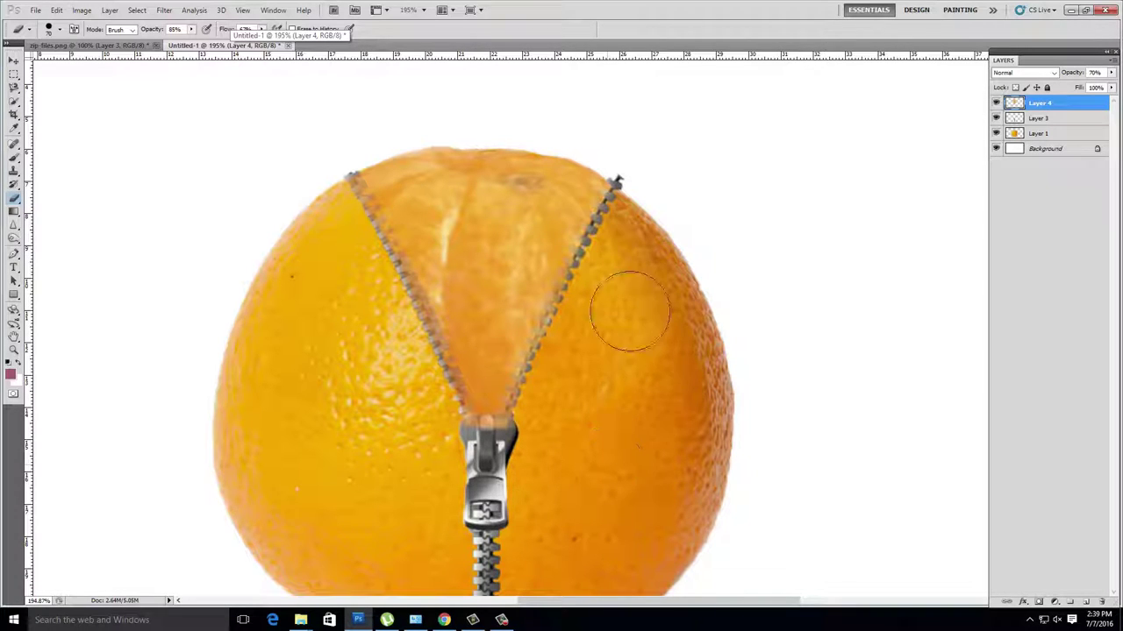
left_click_drag(526, 451, 454, 453)
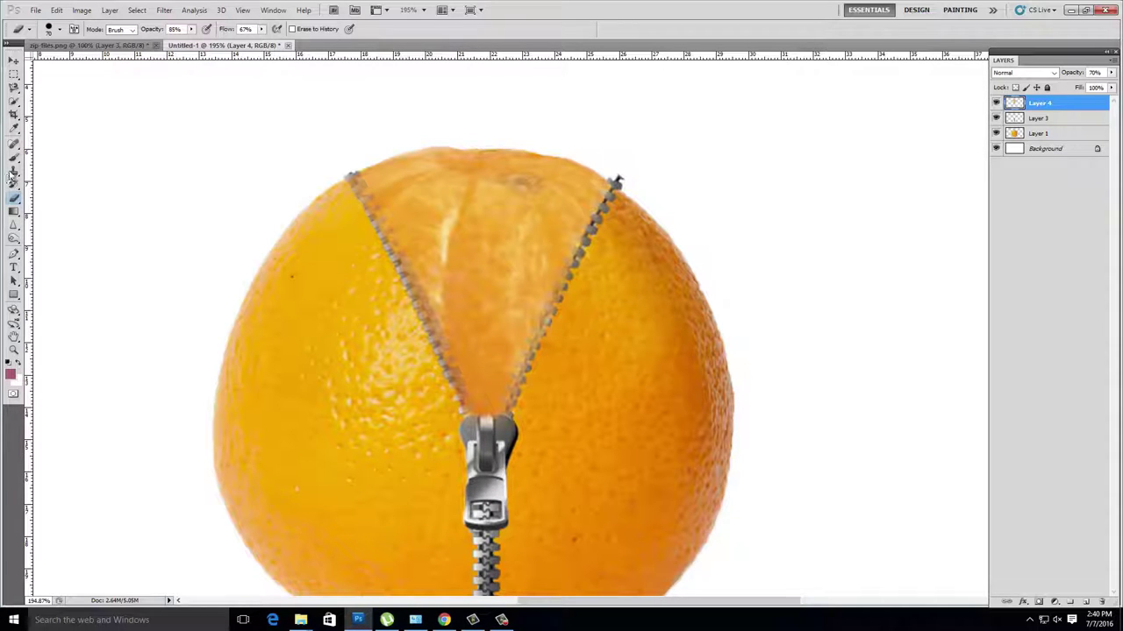
Move Layer 4 below the zipper's Layer 3, then select Layer 3.
left_click(15, 60)
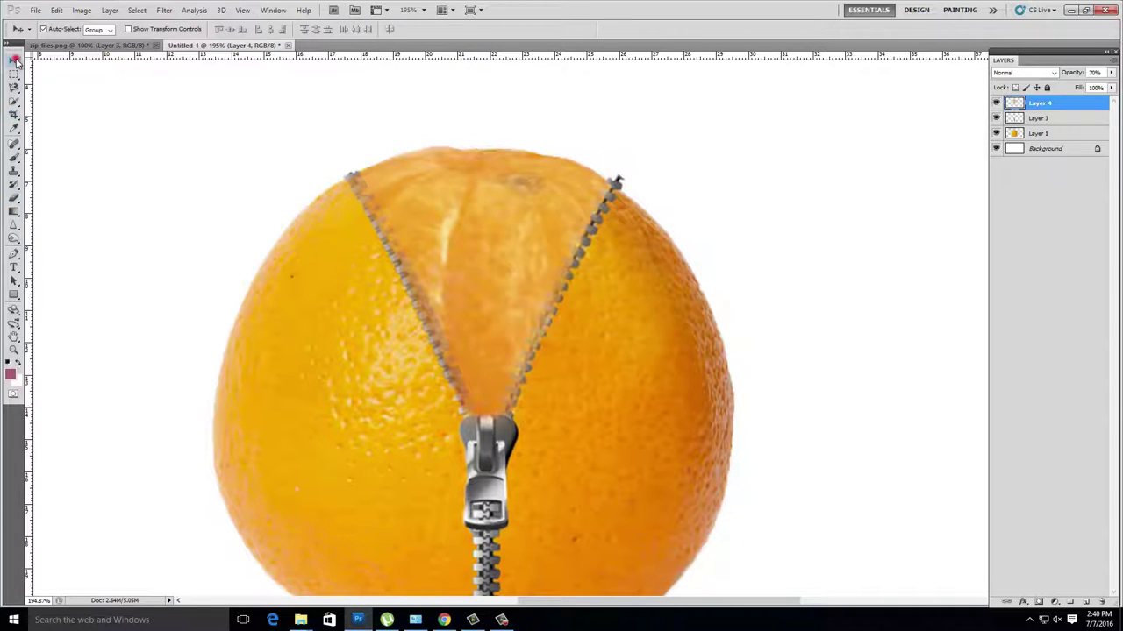
left_click(1056, 120)
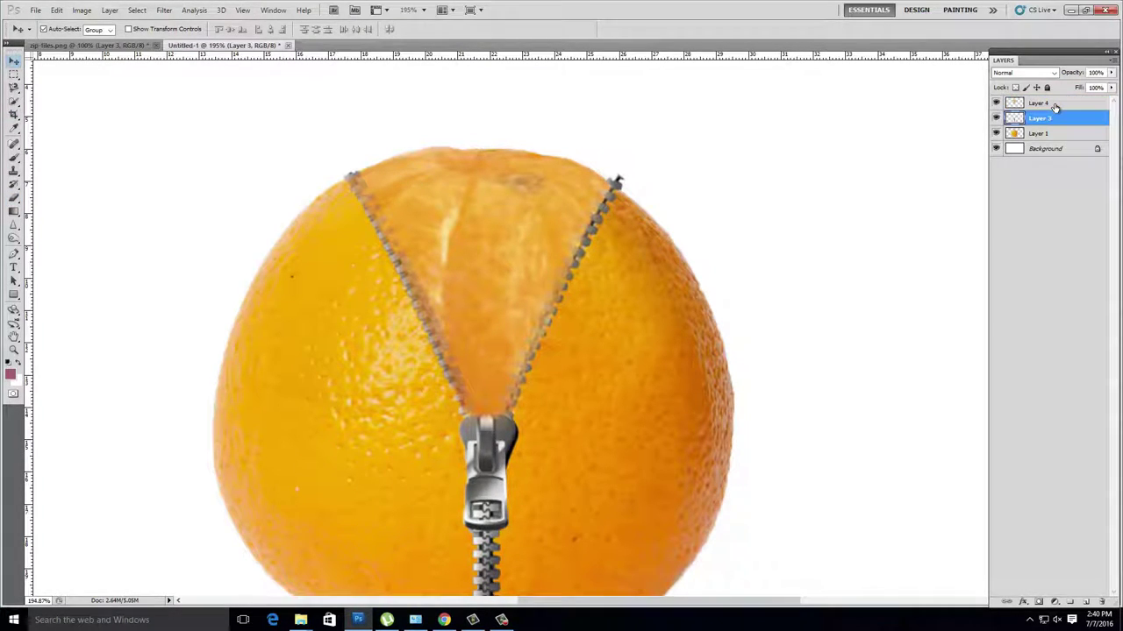
left_click_drag(1044, 103, 1044, 127)
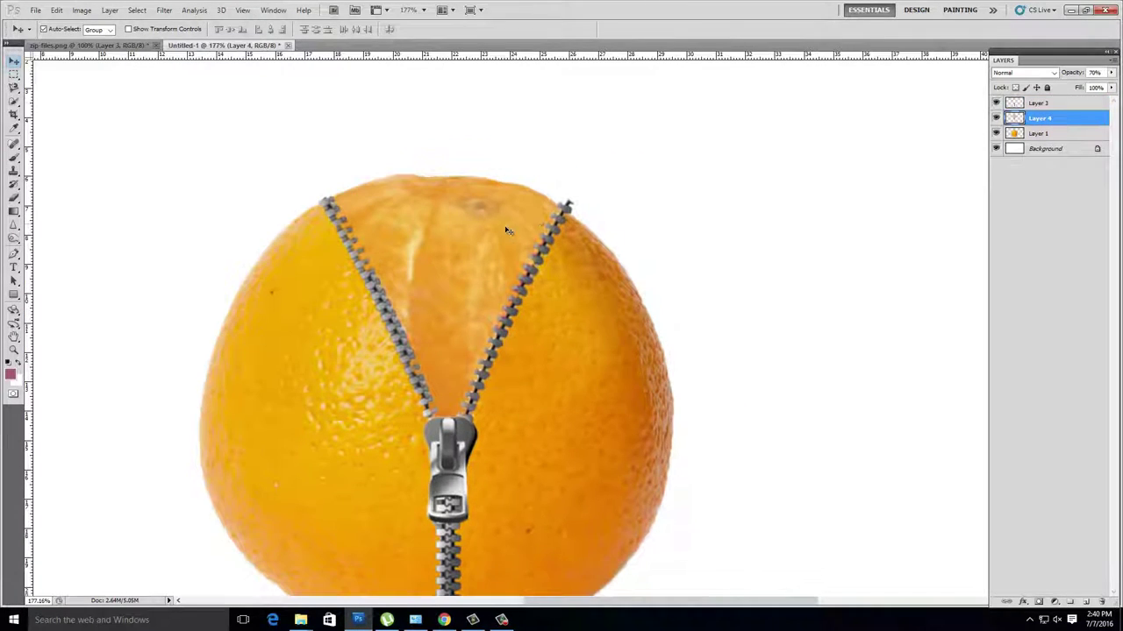
scroll(558, 210, "up", 2)
left_click(566, 212)
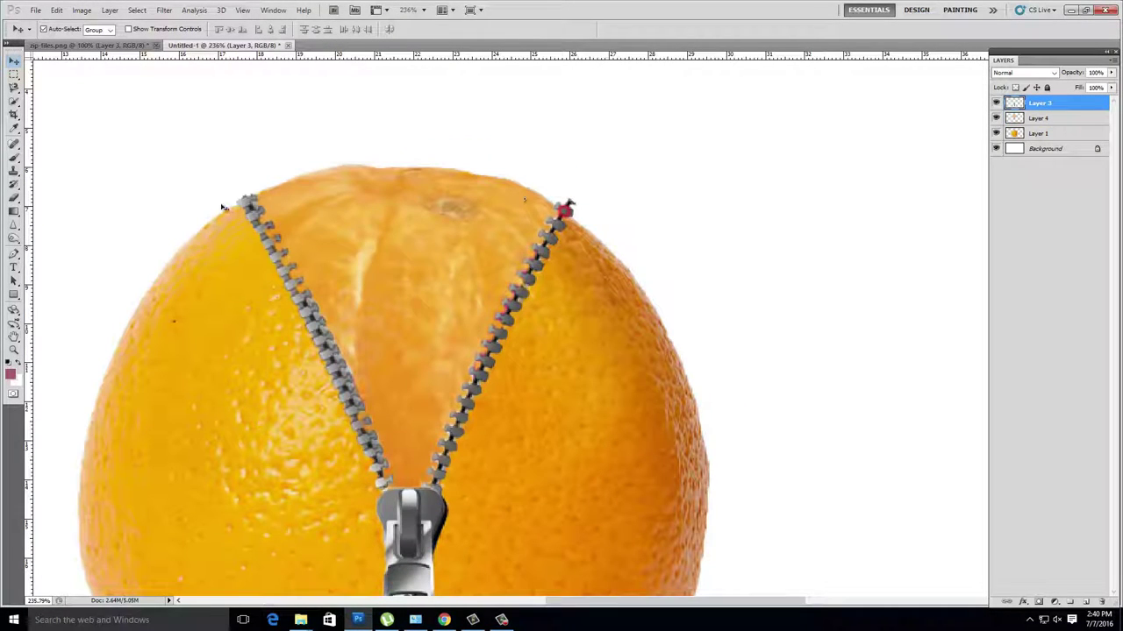
Erase the zipper teeth hanging below the orange.
left_click(13, 200)
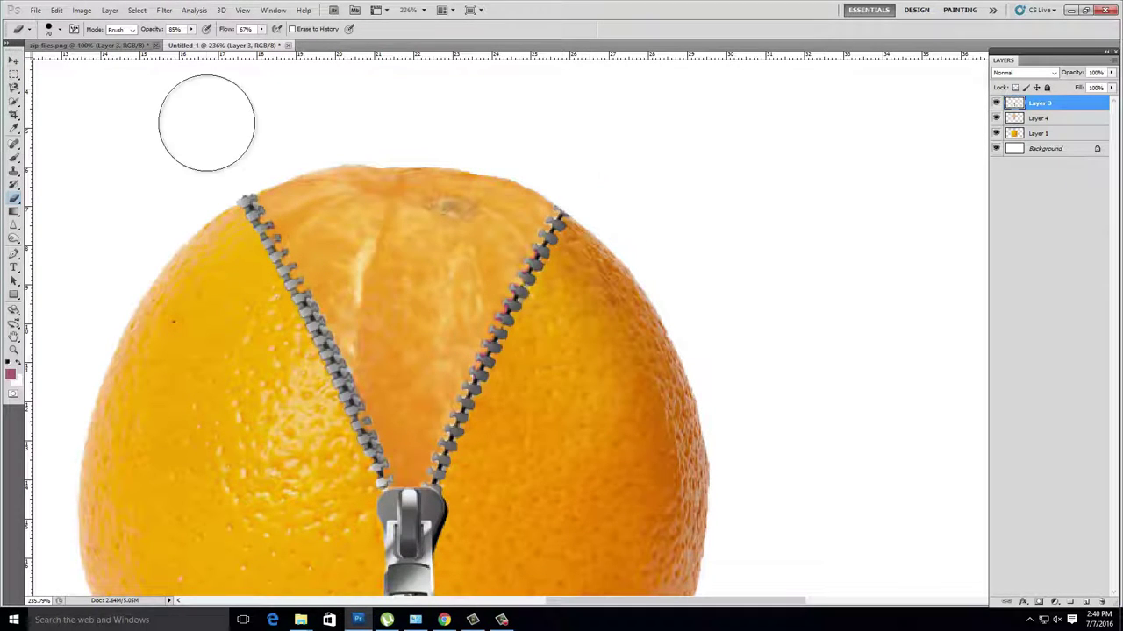
scroll(501, 451, "down", 3)
scroll(501, 451, "up", 5)
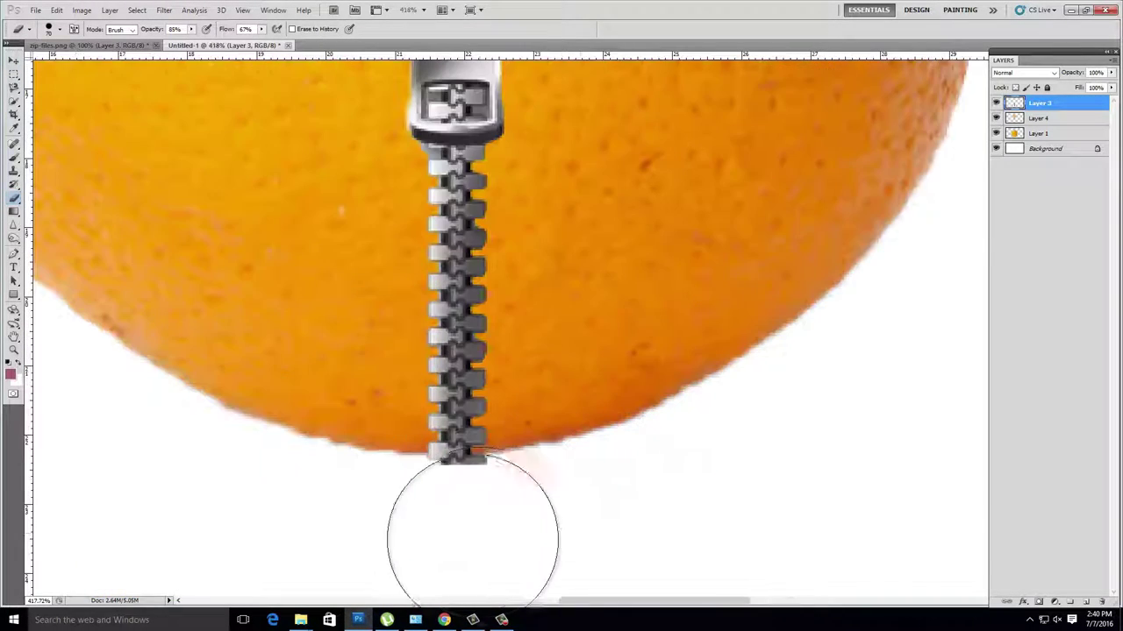
mouse_move(473, 495)
left_mouse_down()
mouse_move(431, 499)
mouse_move(491, 497)
left_mouse_up()
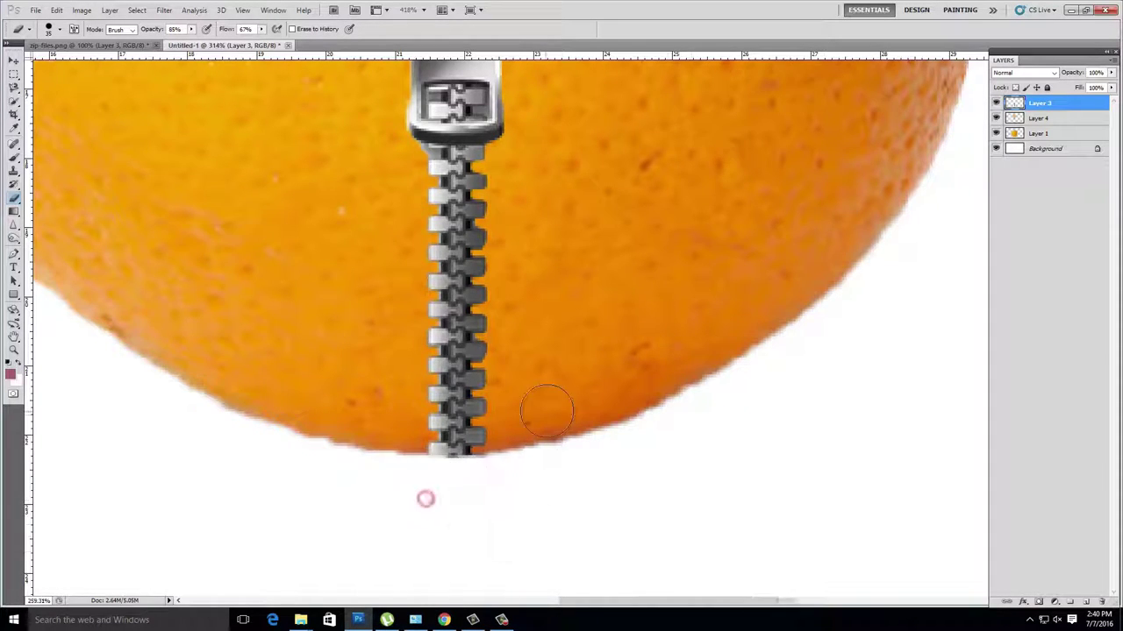
scroll(579, 438, "down", 5)
scroll(605, 281, "up", 2)
key("o")
scroll(543, 208, "up", 2)
With a smaller brush, tone the ridges and upper and lower areas of the exposed segments.
key("alt+bracketleft")
scroll(544, 208, "down", 3)
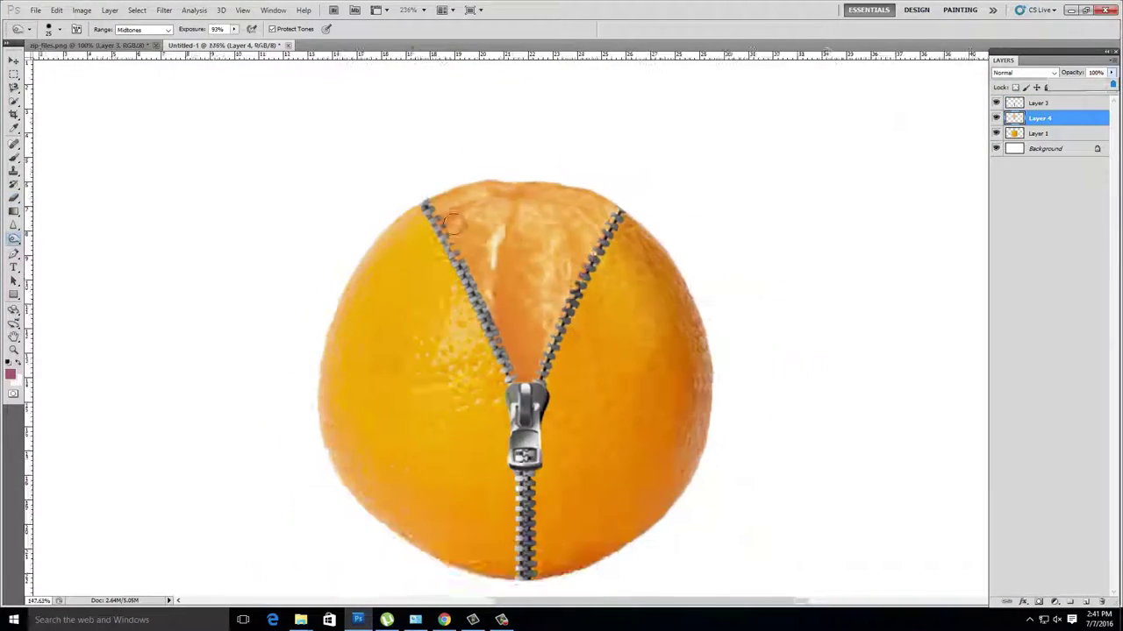
scroll(543, 206, "up", 3)
key("bracketleft")
key("bracketleft")
left_click_drag(538, 187, 562, 240)
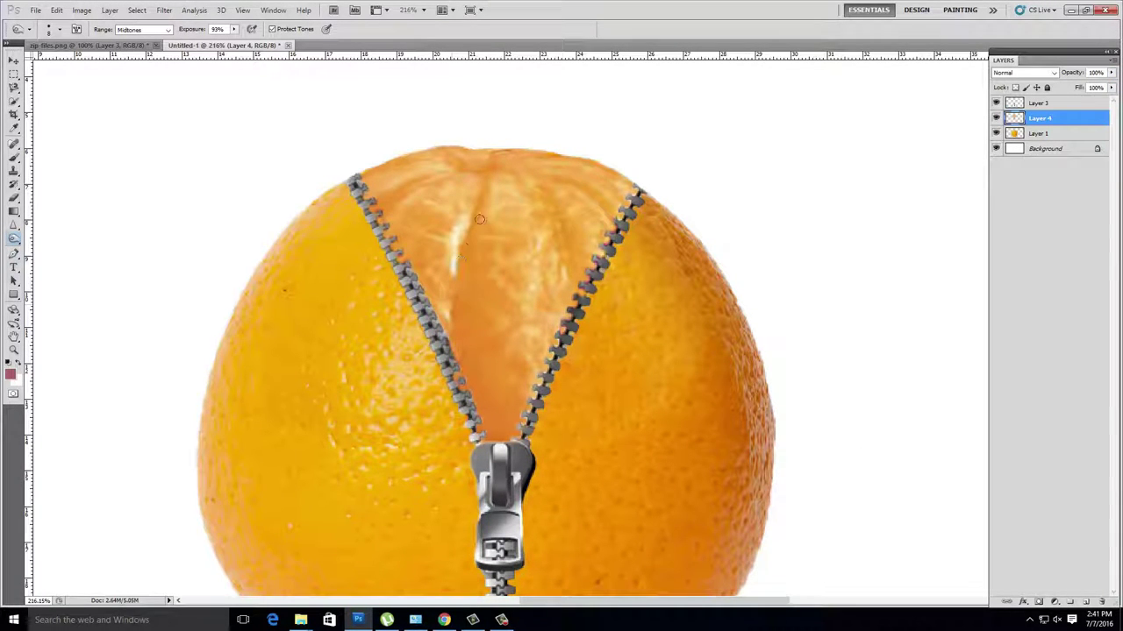
left_click_drag(462, 169, 535, 153)
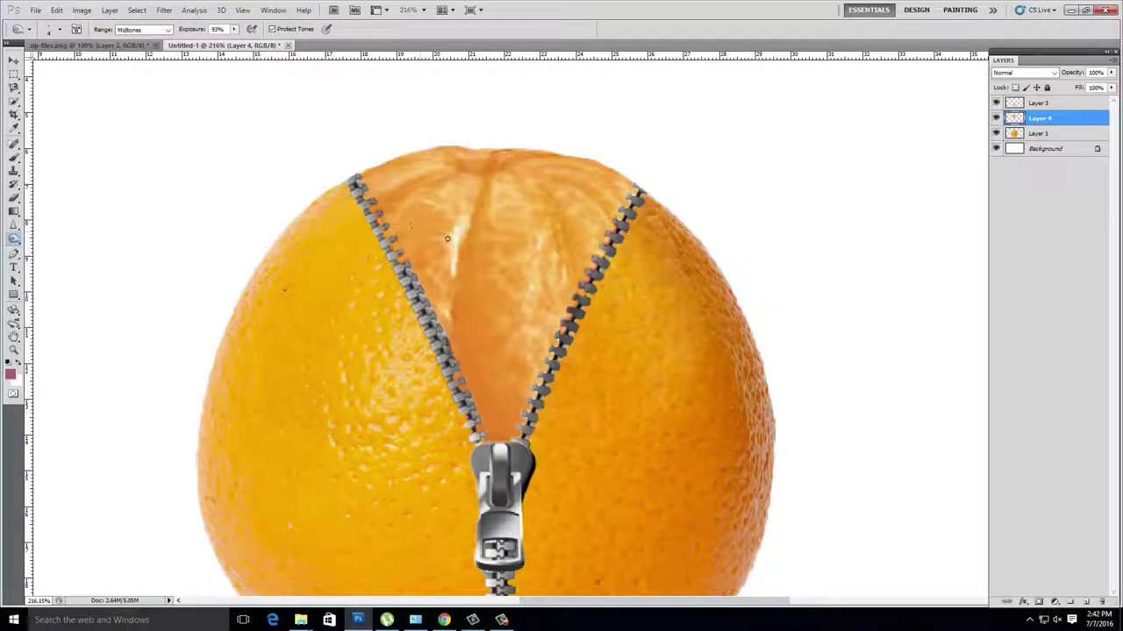
left_click_drag(518, 203, 505, 191)
left_click_drag(520, 368, 509, 313)
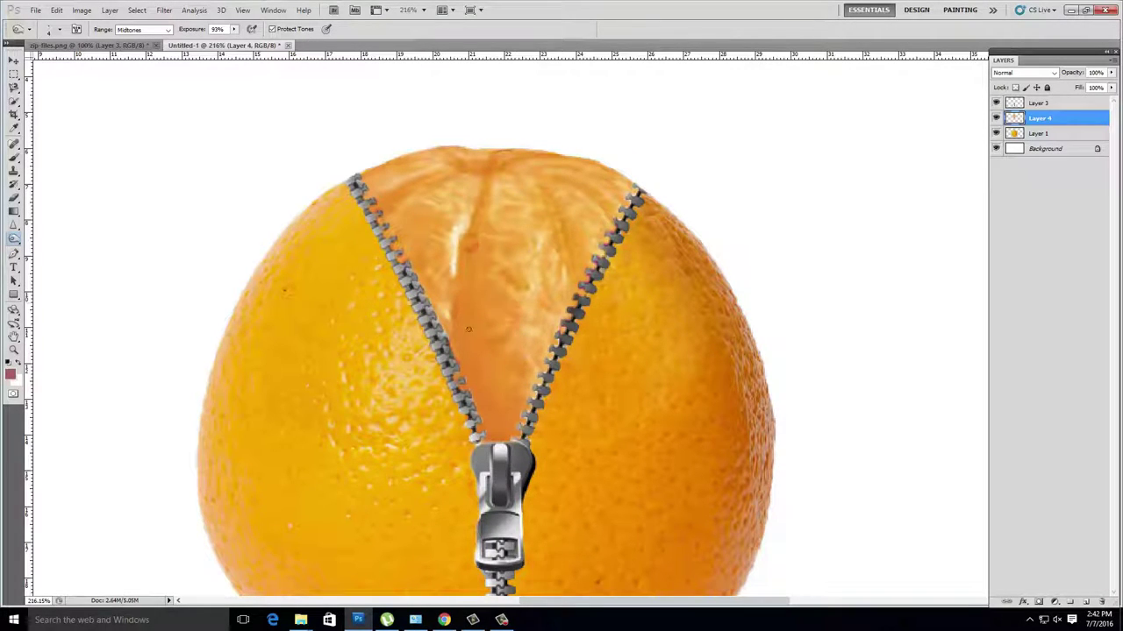
scroll(463, 360, "down", 2)
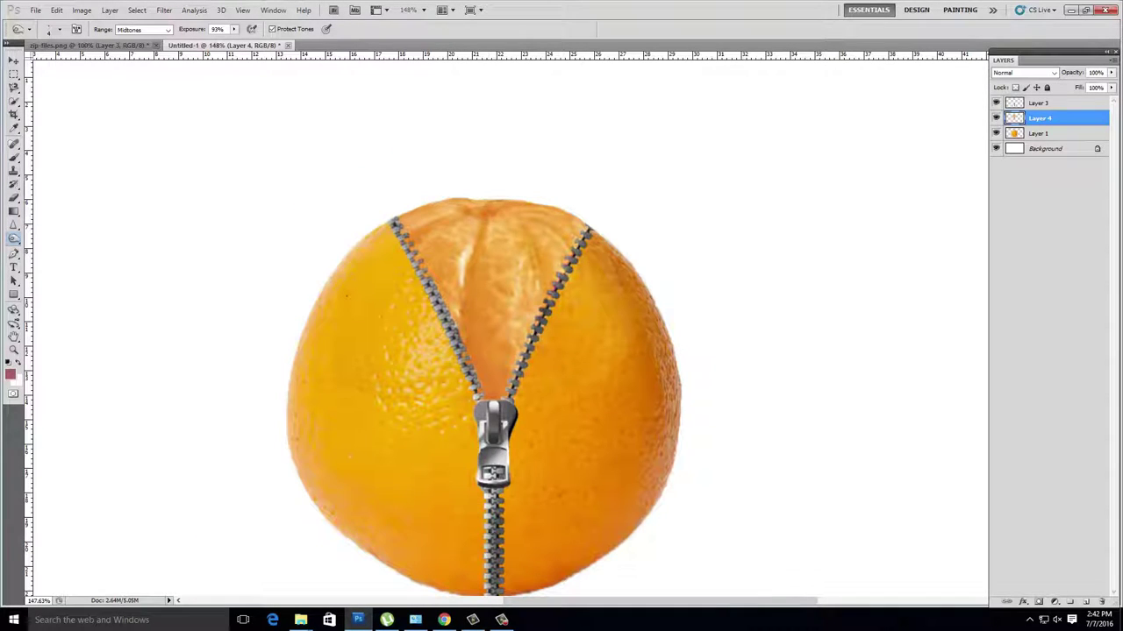
Select Layer 1, the orange peel, with the Move tool active.
left_click(13, 60)
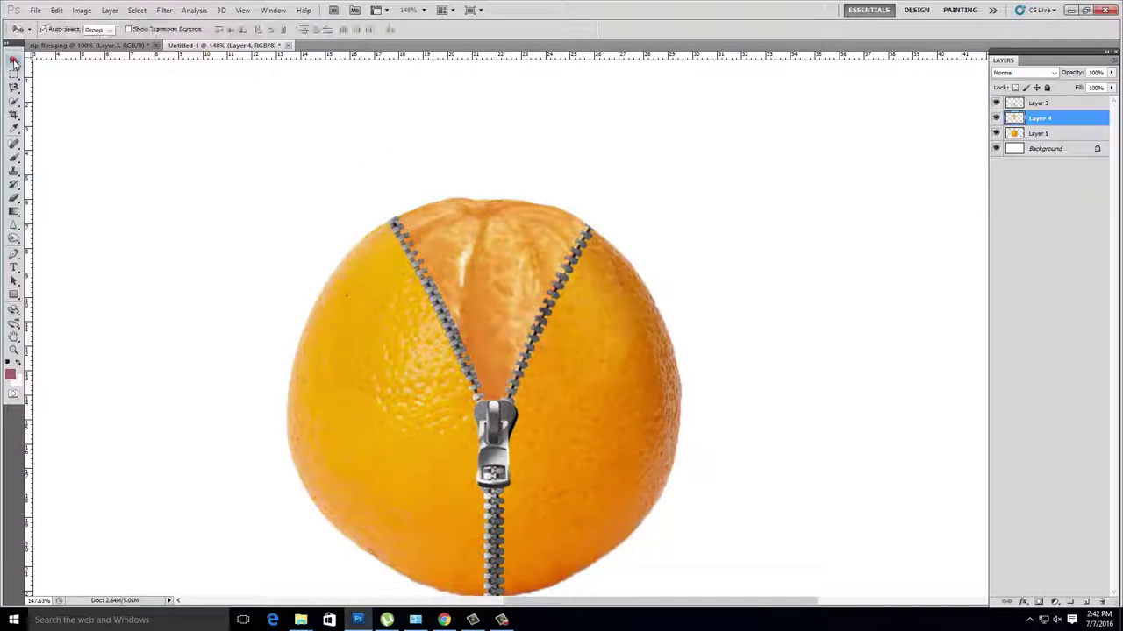
left_click_drag(369, 335, 403, 328)
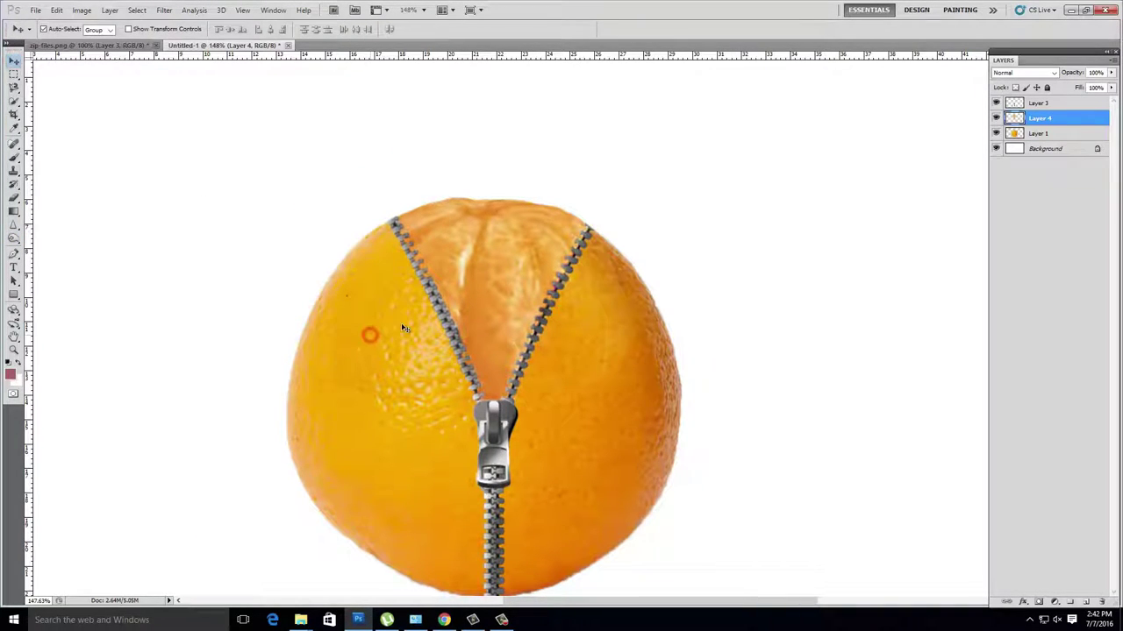
left_click(1048, 132)
Darken the orange peel layer to brightness about -16 with Brightness/Contrast.
left_click(82, 10)
mouse_move(99, 39)
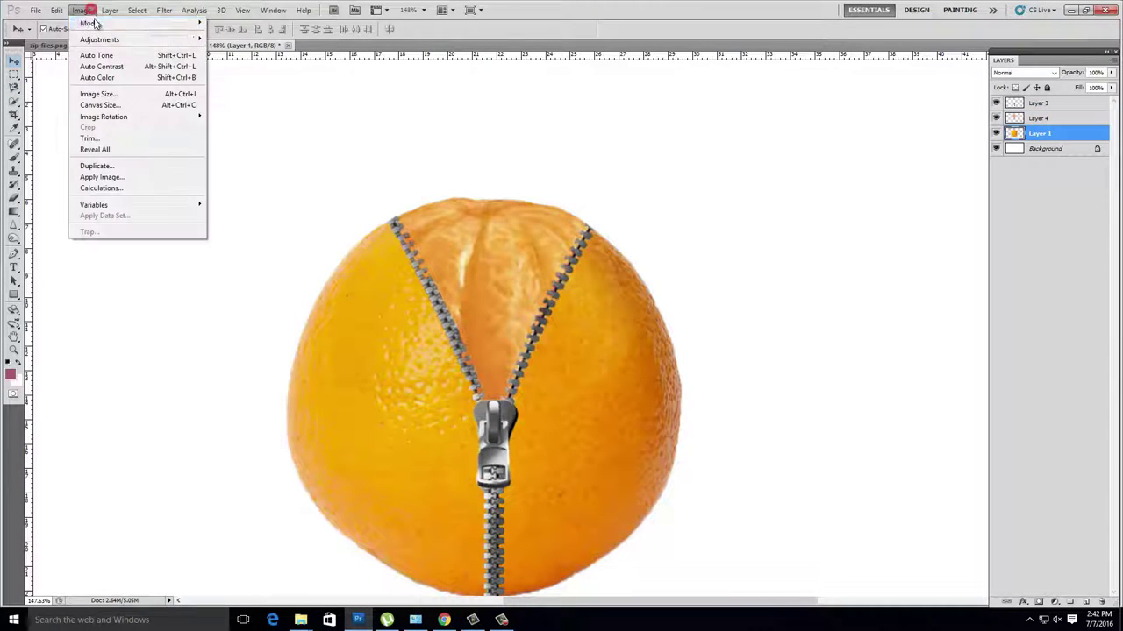
left_click(235, 40)
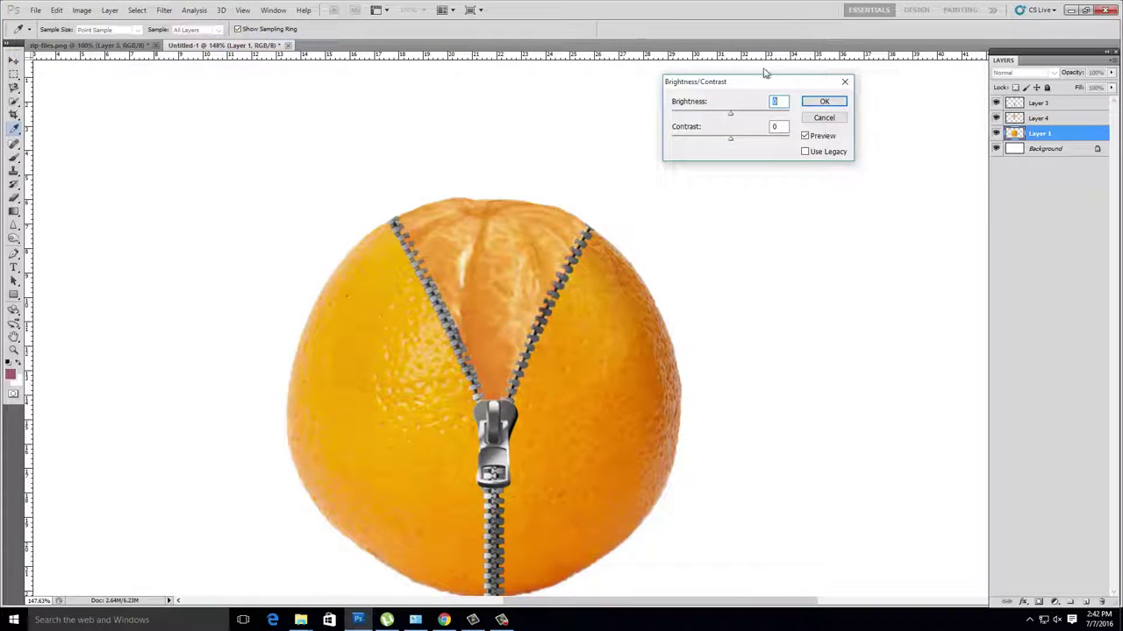
left_click_drag(729, 116, 725, 119)
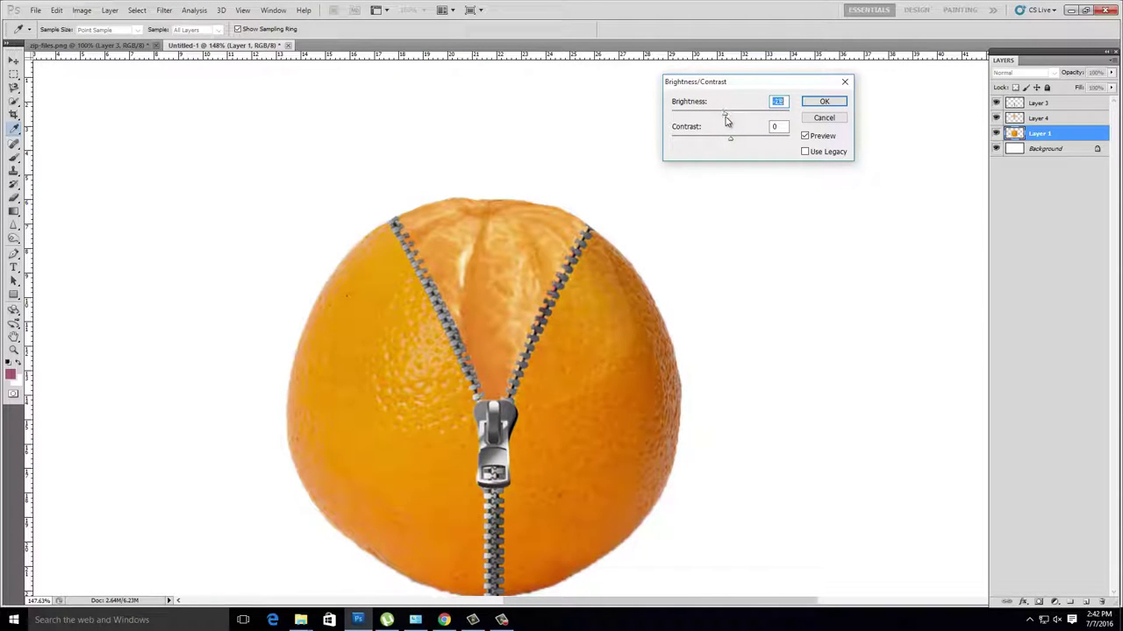
left_click(816, 101)
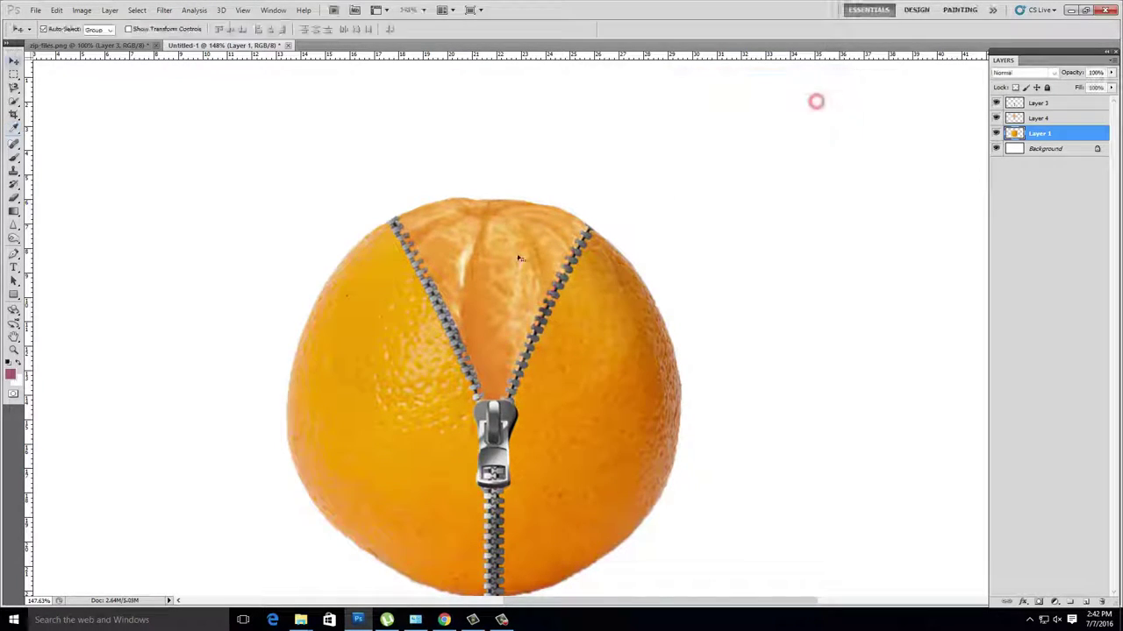
Try brightening the peeled segments on Layer 4 with Brightness/Contrast, then cancel.
key("v")
left_click(507, 261)
left_click(82, 10)
mouse_move(100, 40)
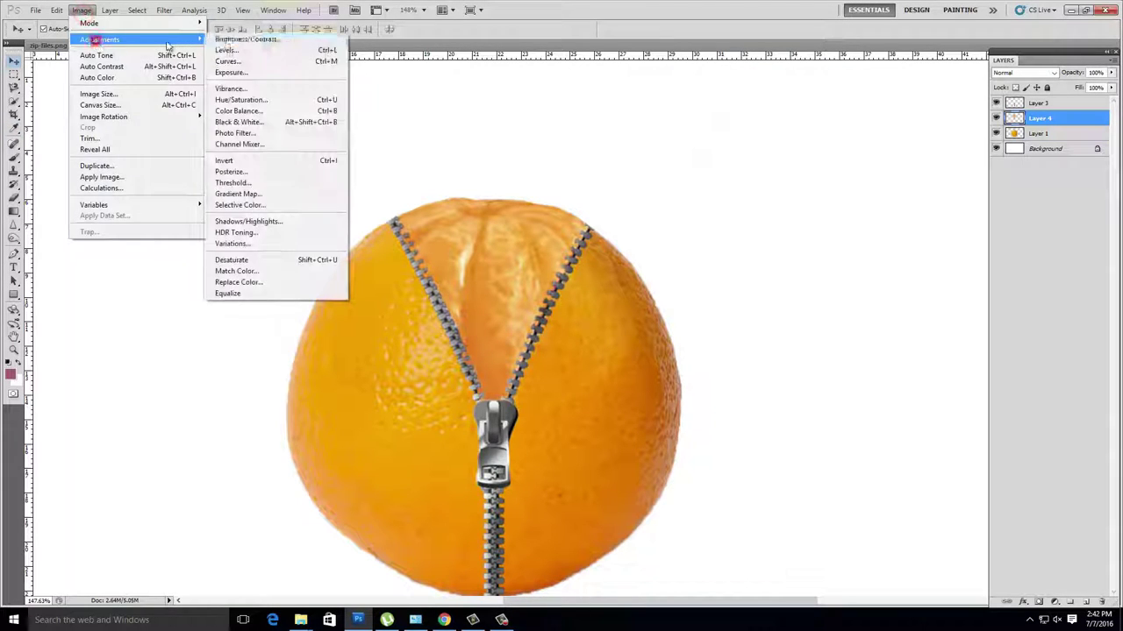
left_click(237, 35)
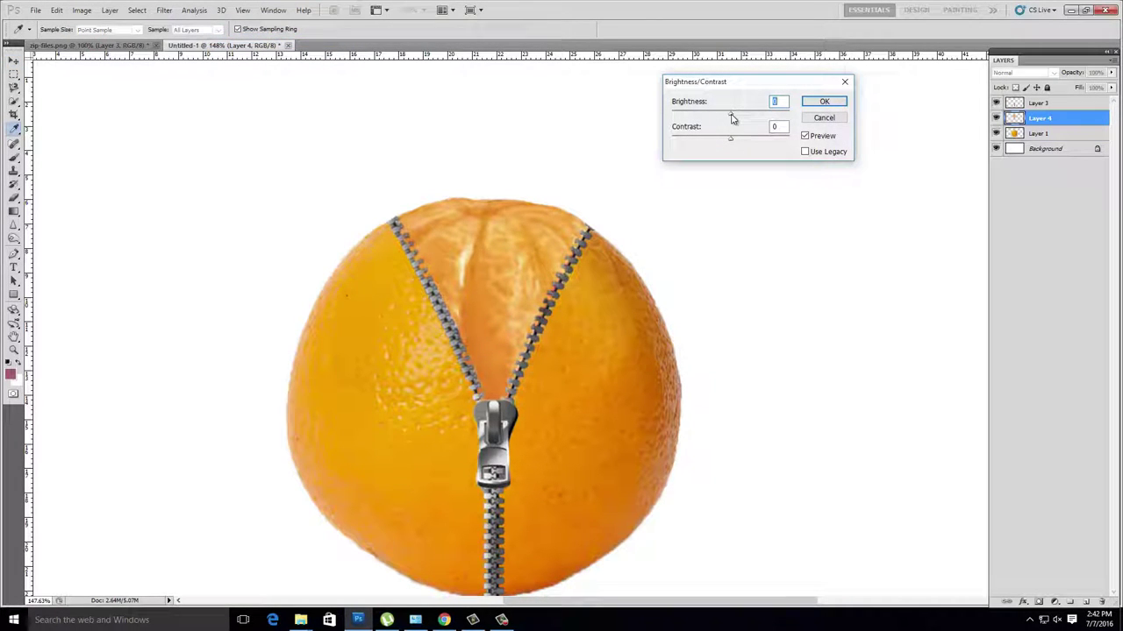
left_click_drag(731, 116, 742, 121)
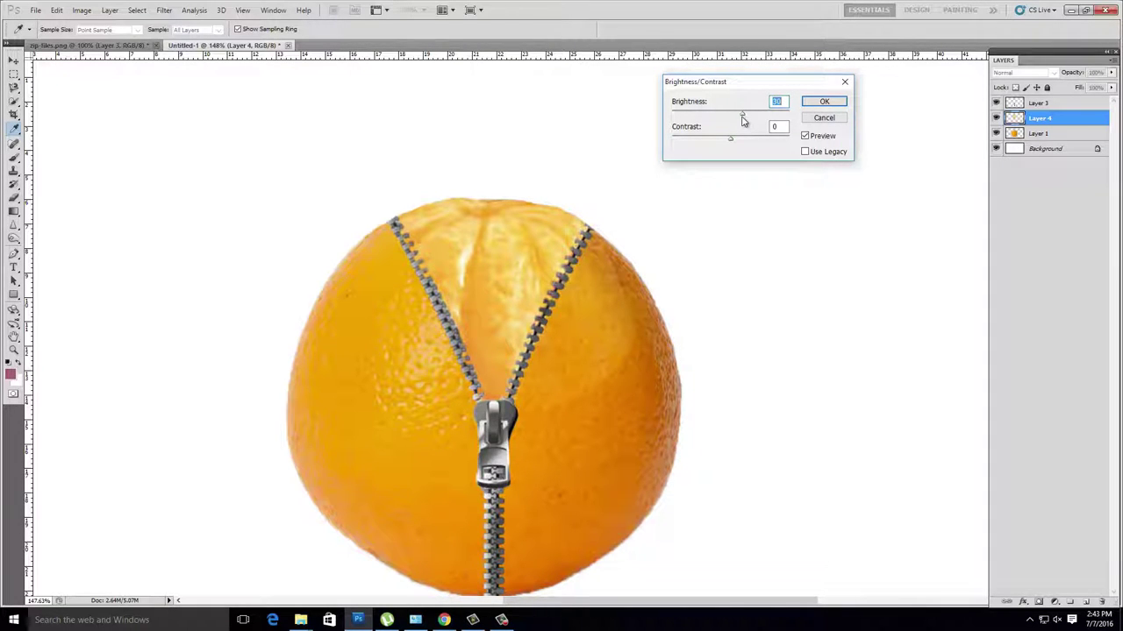
key("Escape")
key("v")
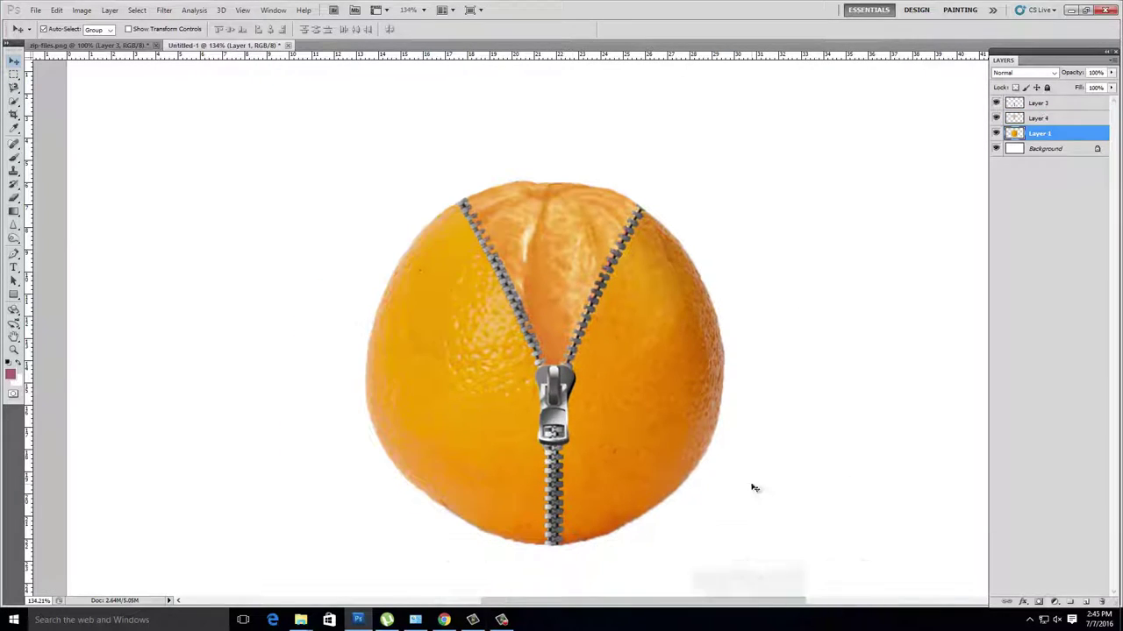
Add an orange Inner Shadow to Layer 4 and increase its size to deepen it.
left_click(1041, 121)
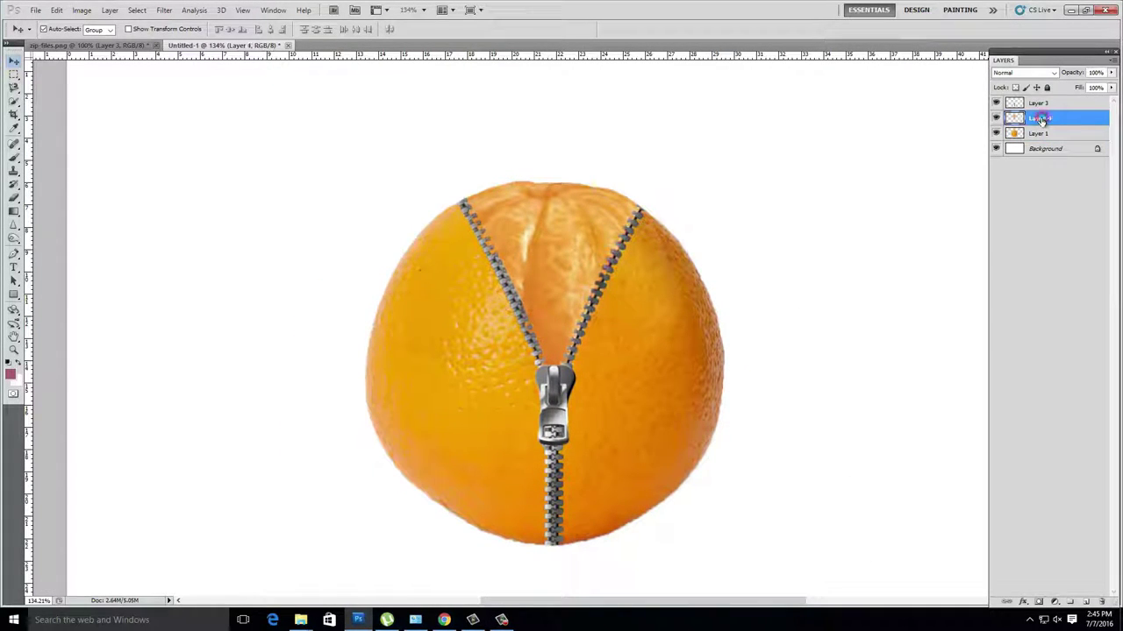
left_click(561, 260)
double_click(1086, 119)
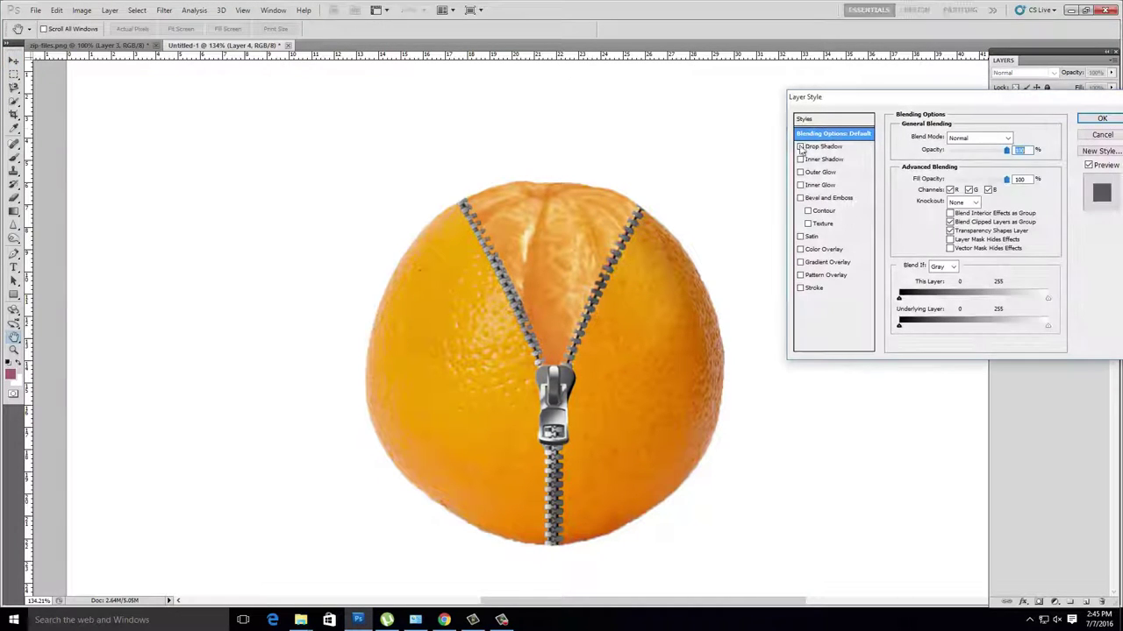
left_click(801, 158)
left_click(822, 160)
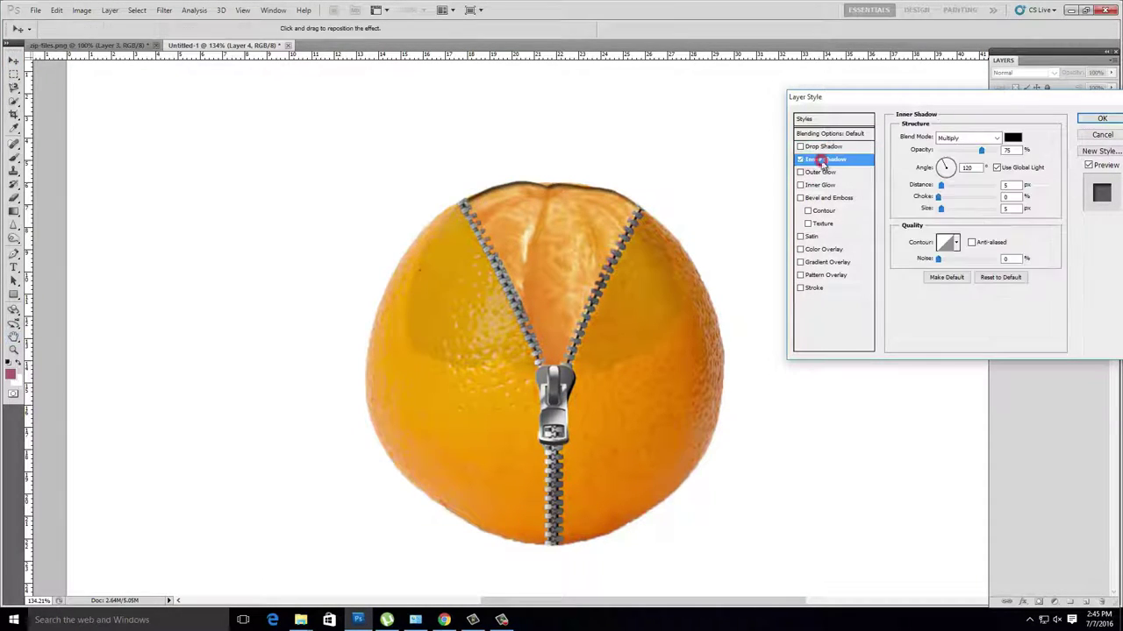
left_click(1016, 137)
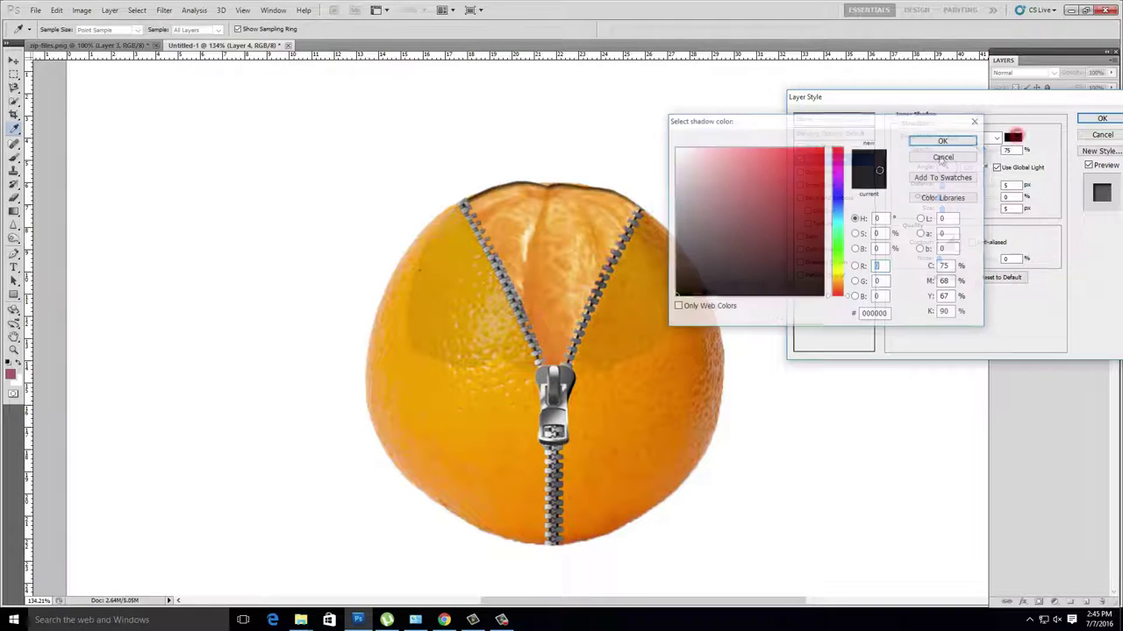
left_click(558, 214)
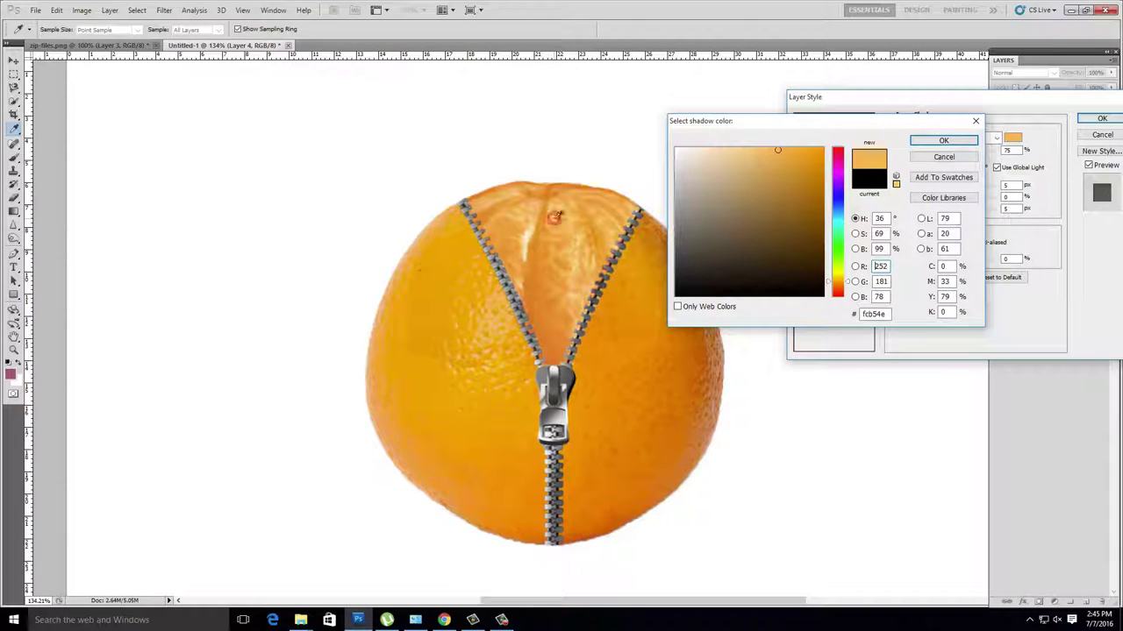
left_click(946, 141)
mouse_move(942, 212)
left_mouse_down()
mouse_move(975, 212)
mouse_move(958, 212)
left_mouse_up()
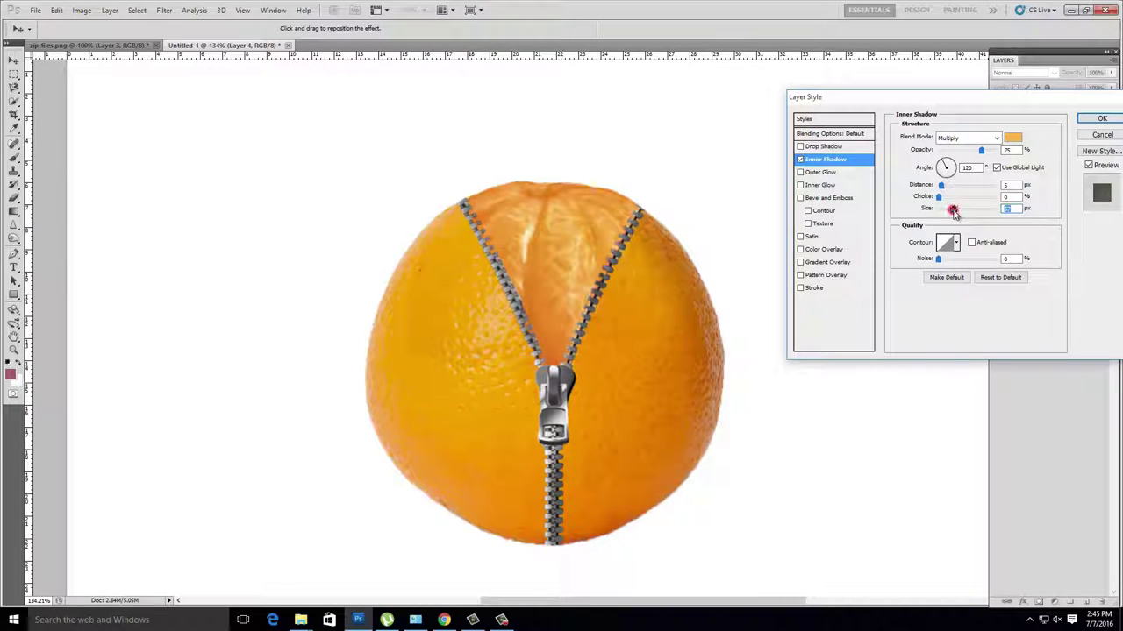
left_click_drag(954, 210, 967, 214)
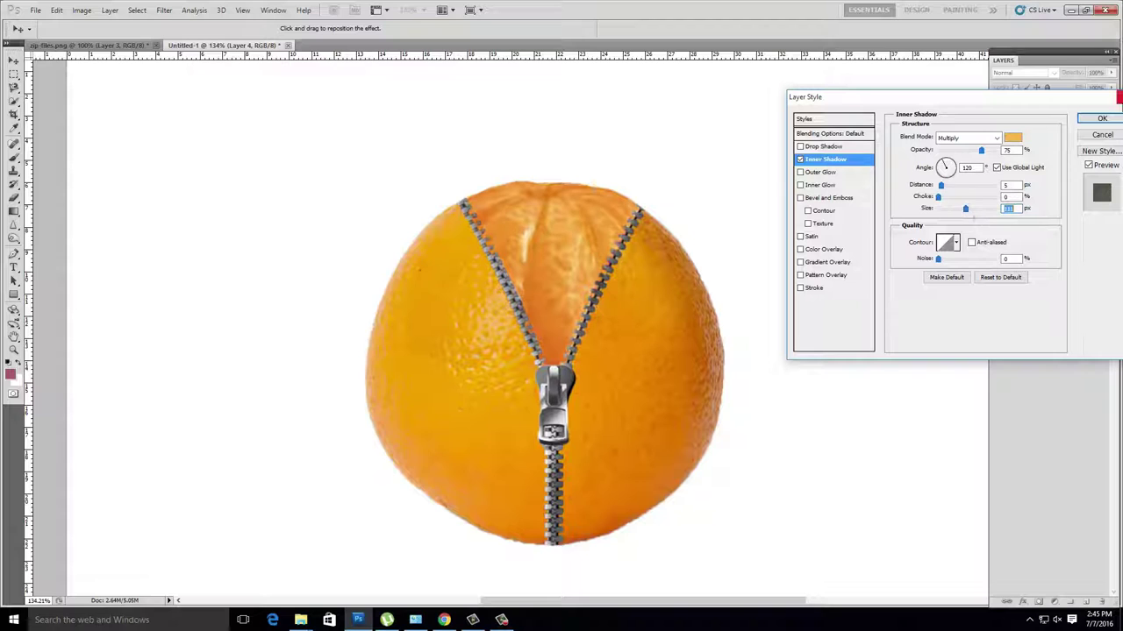
left_click(1102, 118)
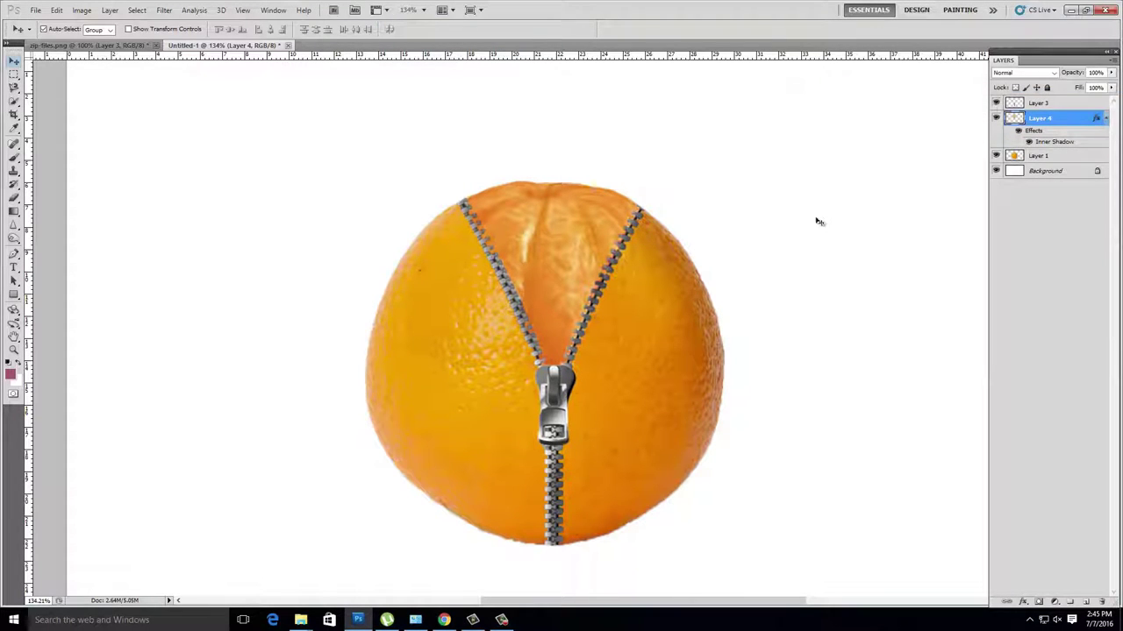
Fill the Background layer with a top-to-bottom grey gradient, lightest behind the orange.
key("ctrl+minus")
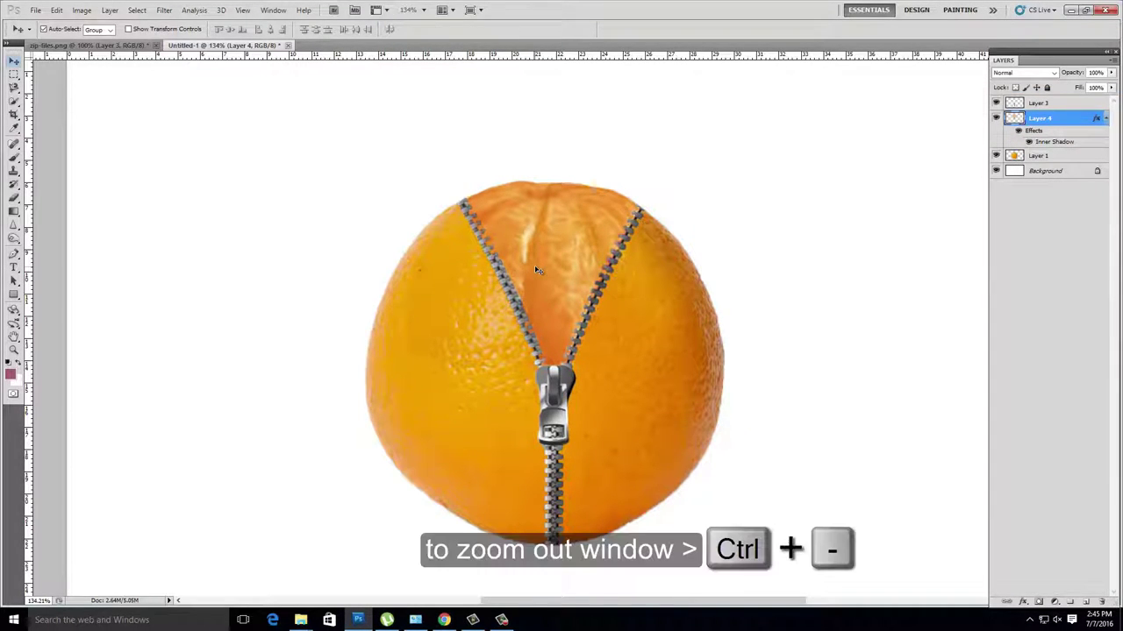
key("ctrl+minus")
key("ctrl+minus")
key("ctrl+minus")
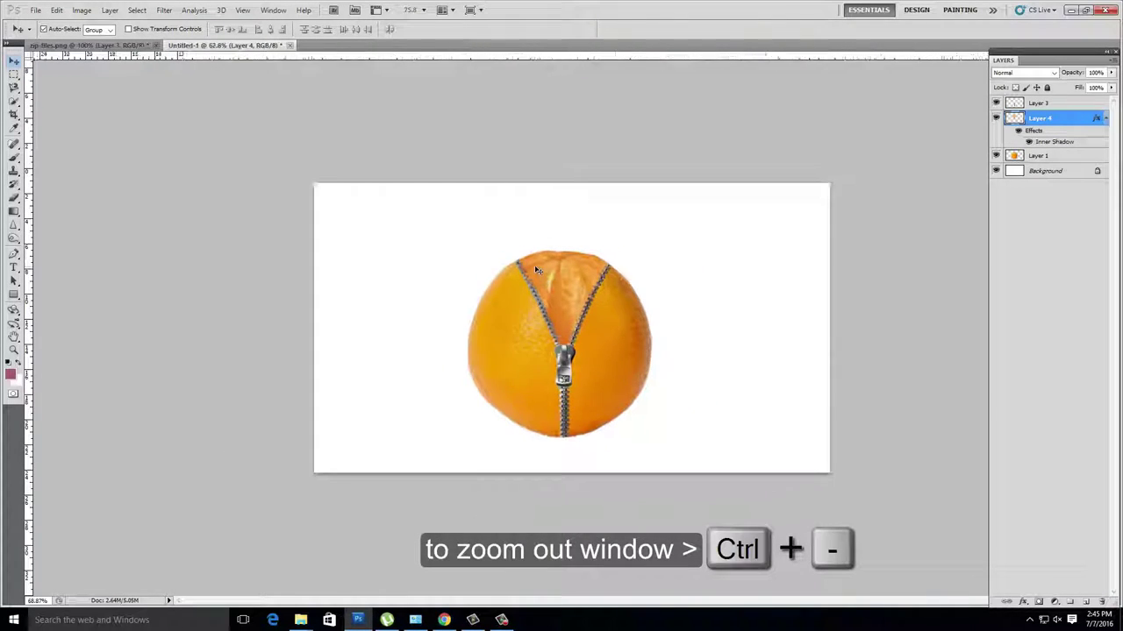
key("ctrl+minus")
key("ctrl+plus")
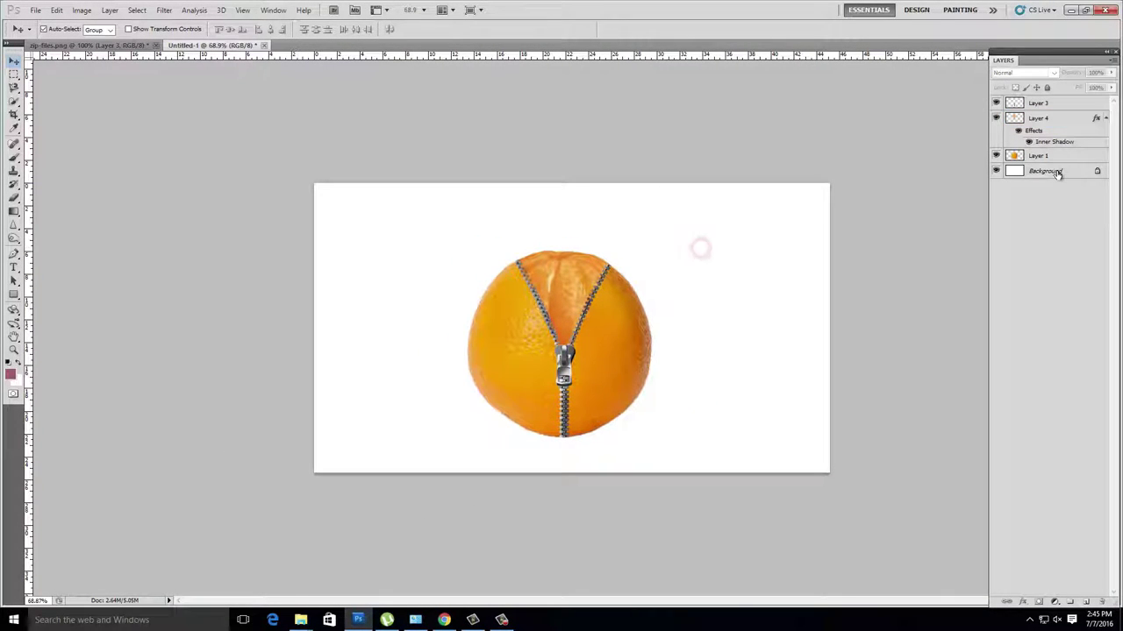
left_click(1057, 171)
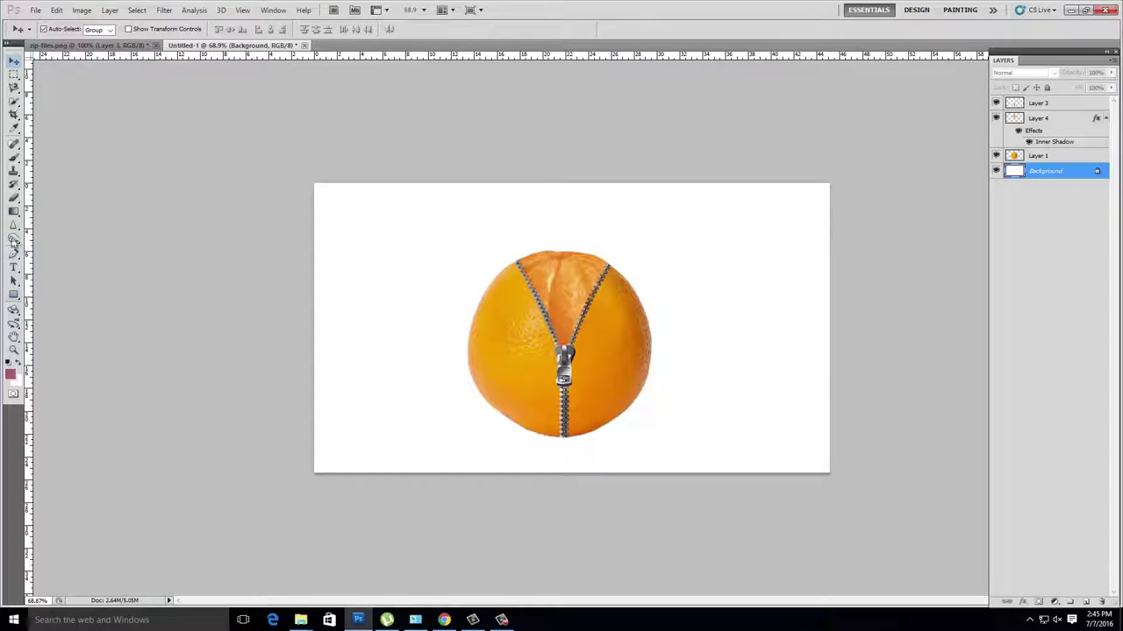
left_click(14, 211)
left_click_drag(333, 193, 829, 193)
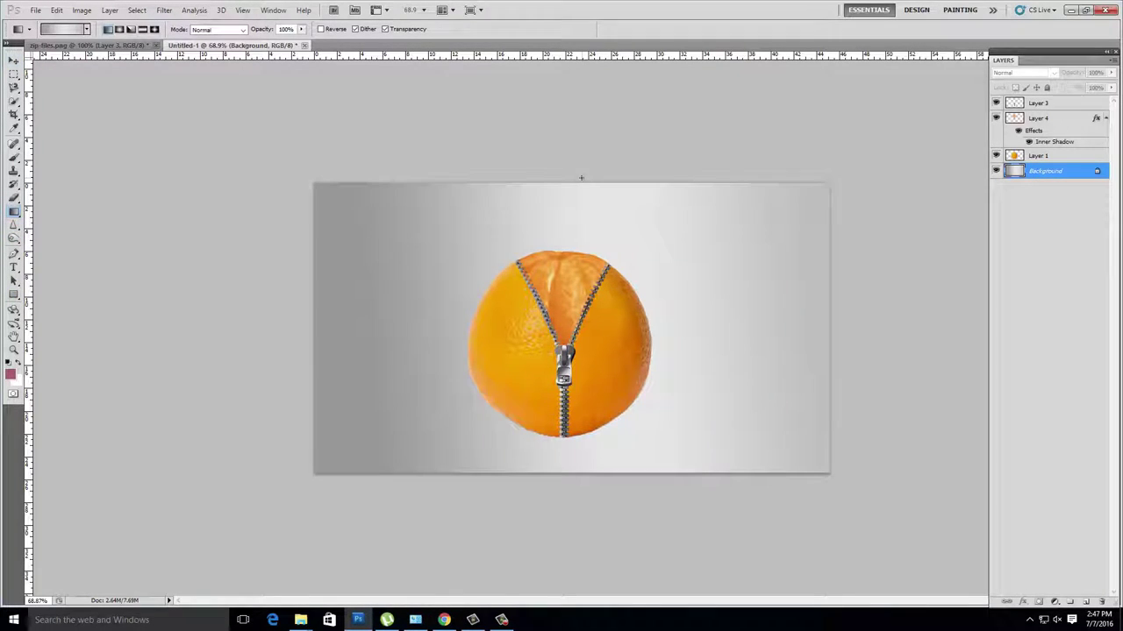
left_click_drag(581, 189, 572, 469)
left_click_drag(568, 246, 563, 265)
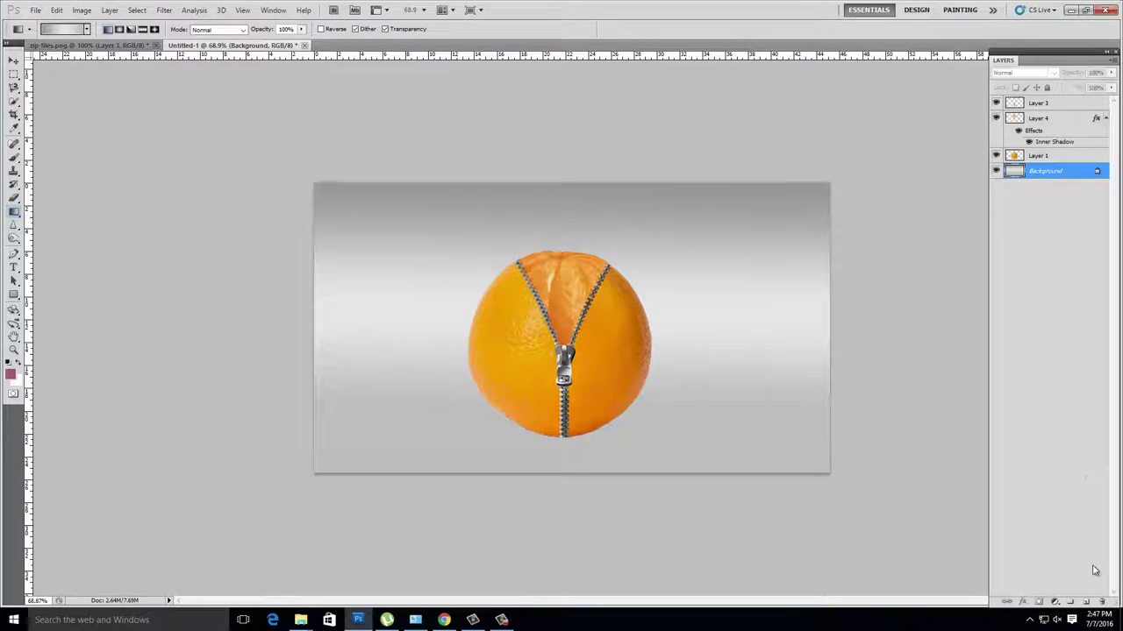
Add a new layer and draw an elliptical selection beneath the orange.
left_click(1086, 602)
scroll(977, 220, "up", 1)
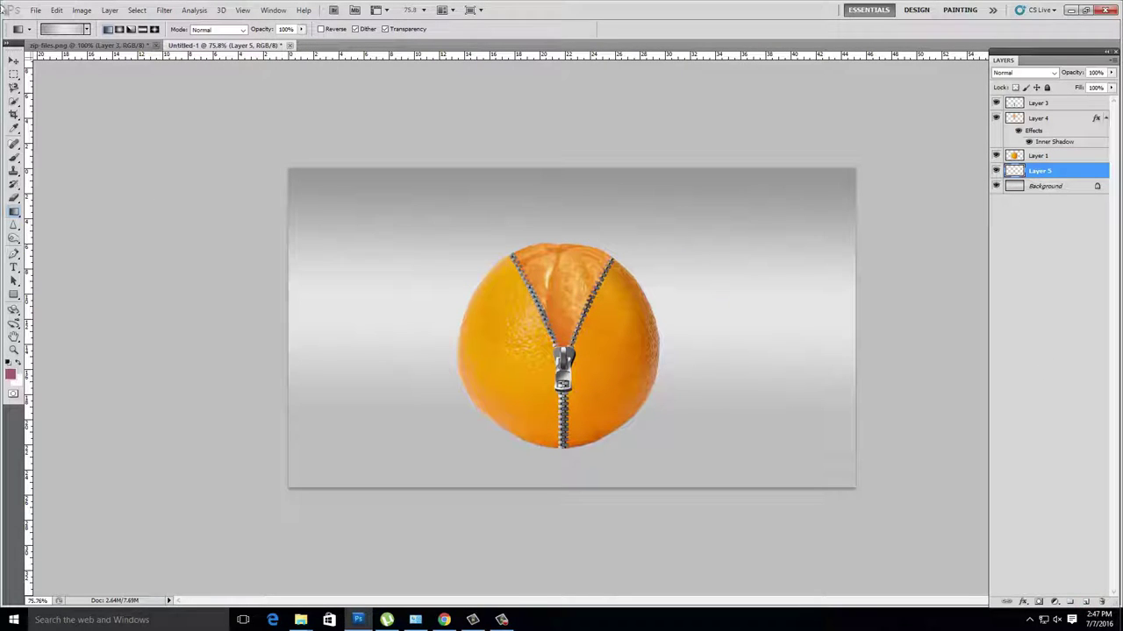
right_click(14, 76)
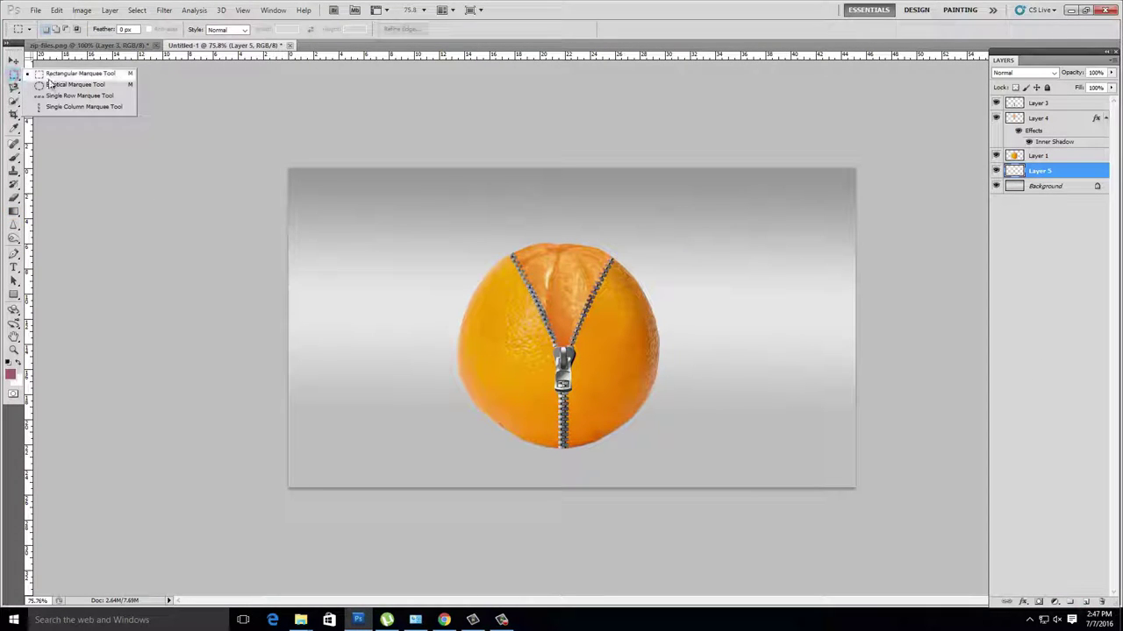
left_click(53, 76)
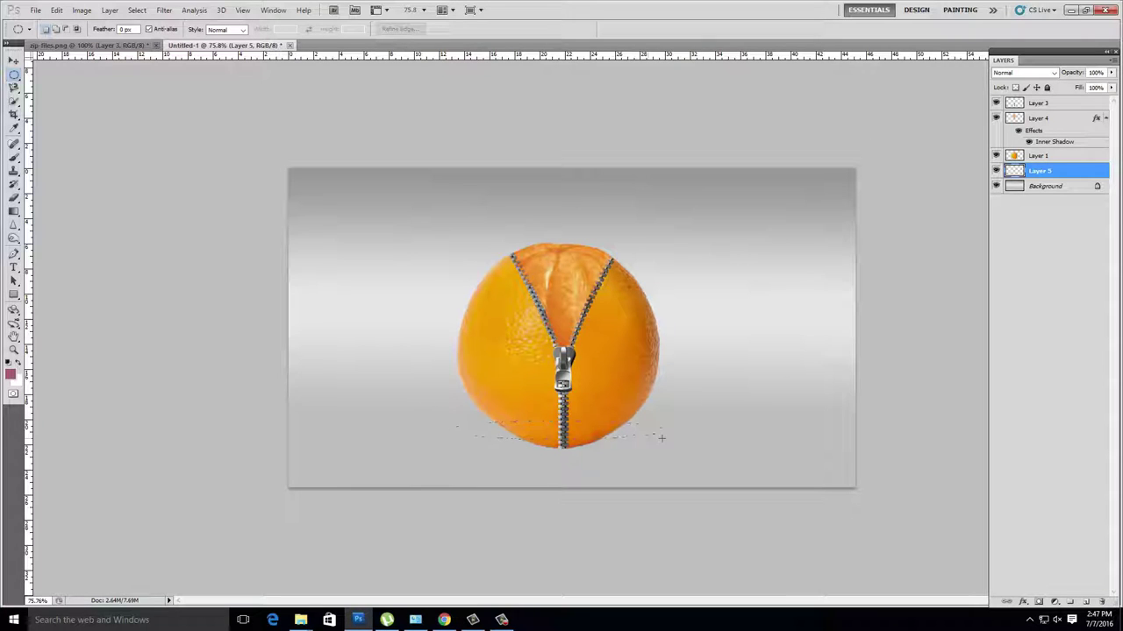
left_click_drag(662, 436, 631, 435)
left_click_drag(542, 436, 562, 436)
Set the foreground colour to black and fill the ellipse on another new layer.
left_click(11, 374)
left_click_drag(752, 264, 676, 295)
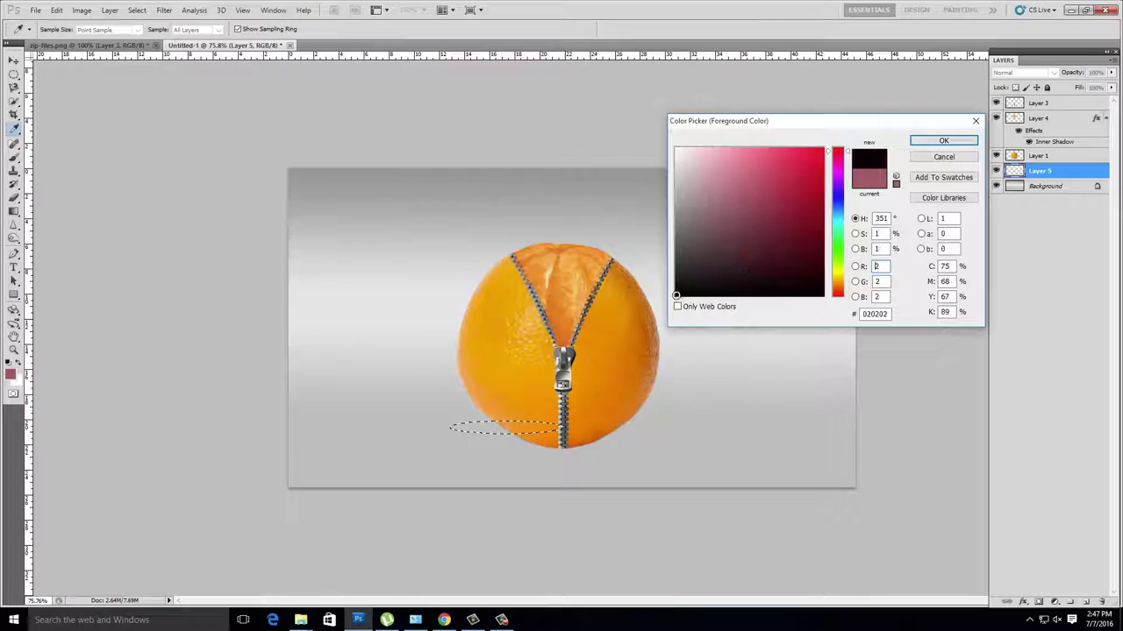
left_click(957, 141)
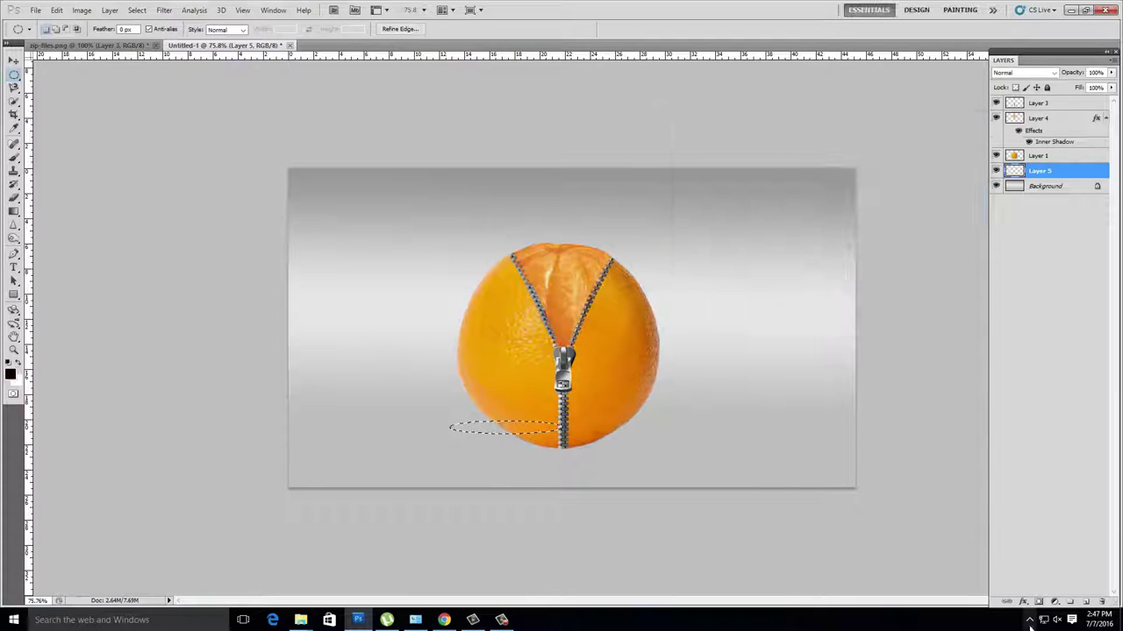
left_click(1086, 601)
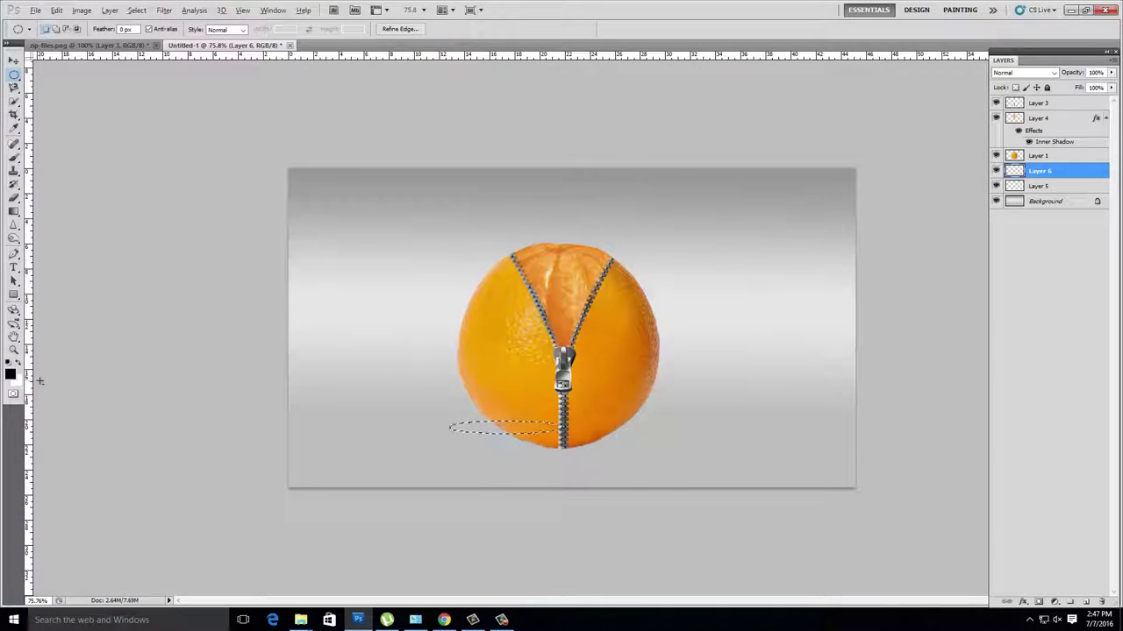
key("alt+BackSpace")
Move the black ellipse under the zipper and deselect it.
key("ctrl+t")
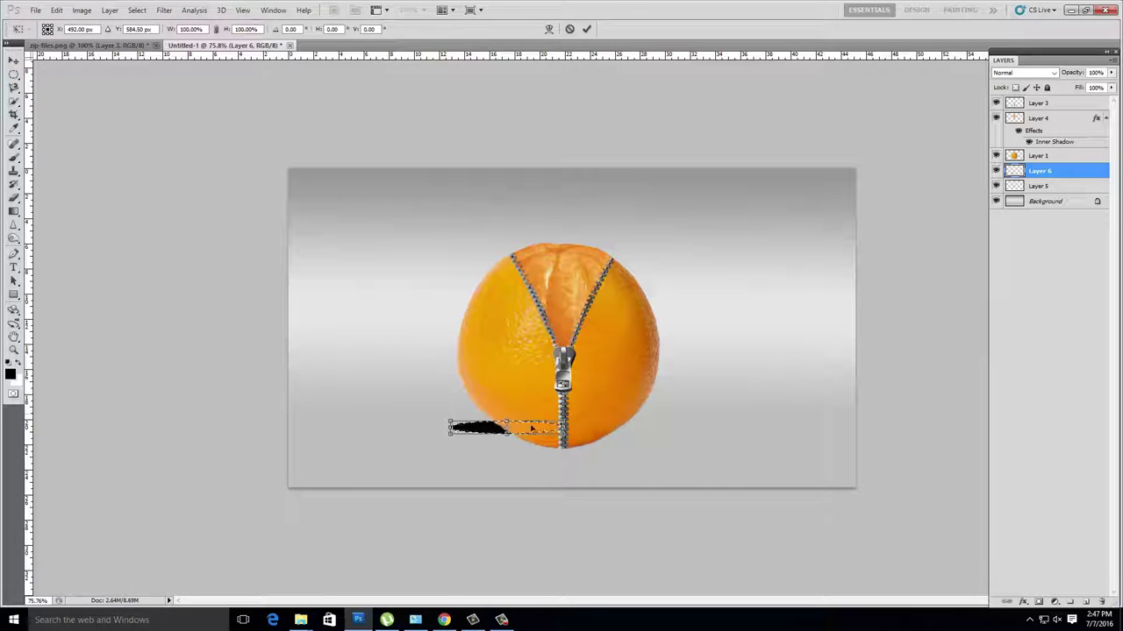
key("Return")
left_click_drag(478, 428, 550, 451)
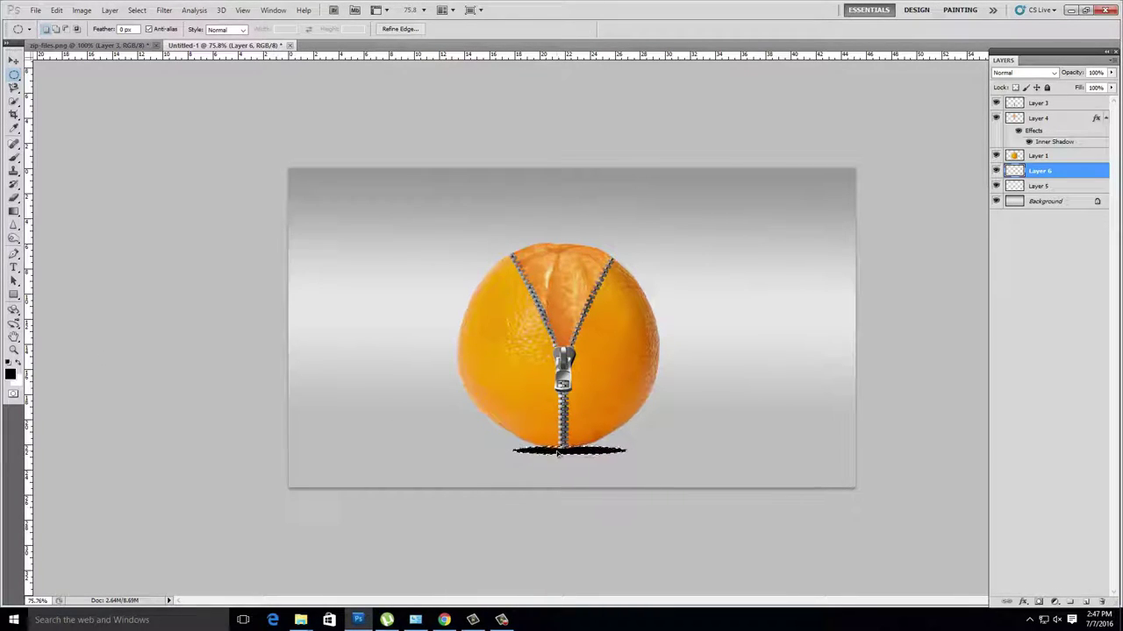
key("Return")
key("ctrl+d")
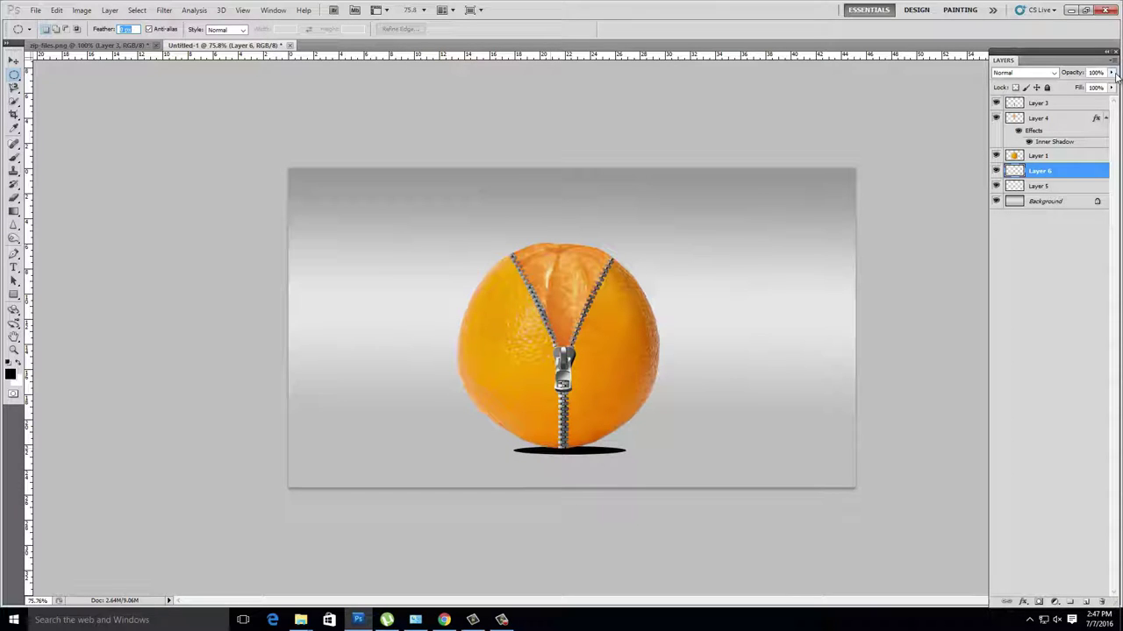
Lower the shadow layer's opacity to 26% and squash the shadow flatter.
left_click(1111, 74)
left_click_drag(1110, 85, 1069, 87)
key("ctrl+t")
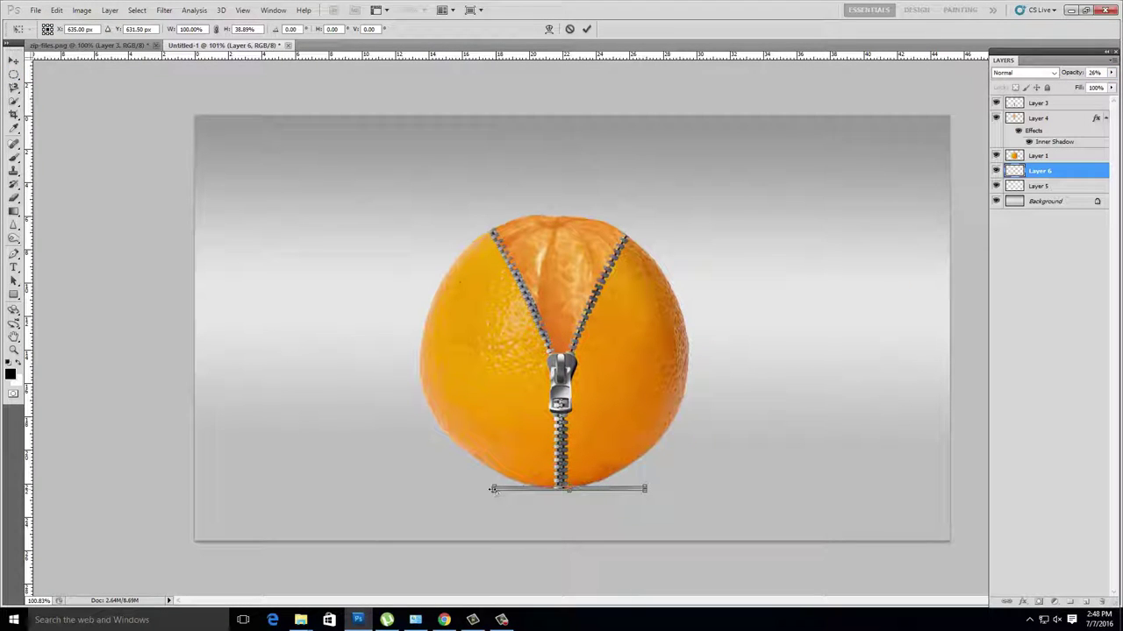
key("Return")
Apply a Gaussian Blur to the shadow layer to soften it.
key("v")
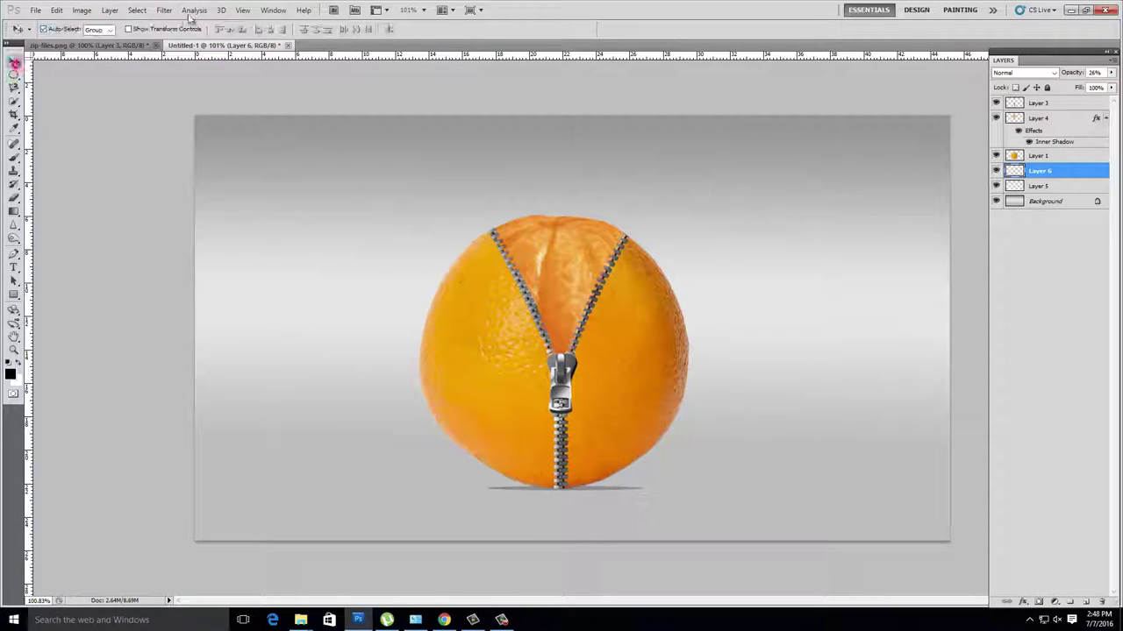
left_click(164, 10)
mouse_move(170, 117)
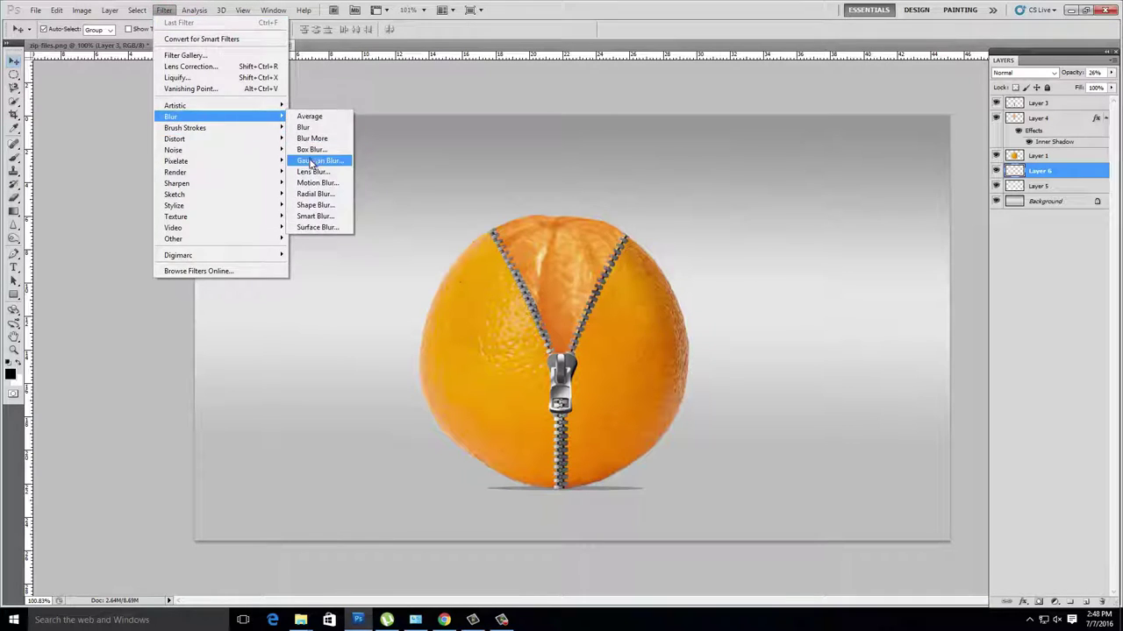
left_click(320, 161)
left_click_drag(636, 316, 628, 318)
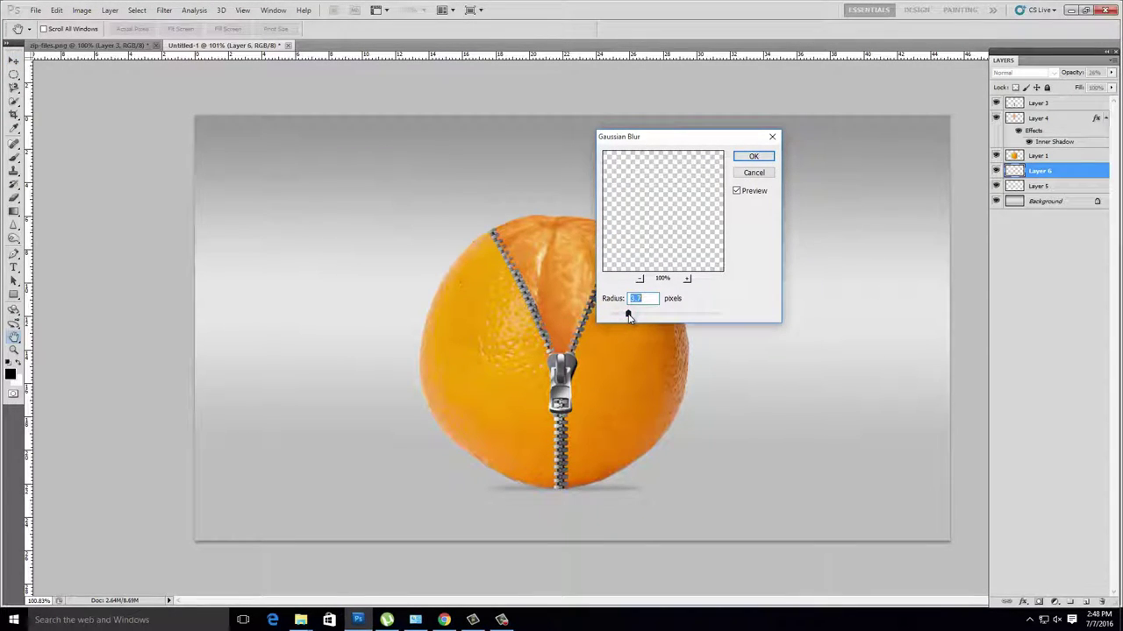
left_click(754, 157)
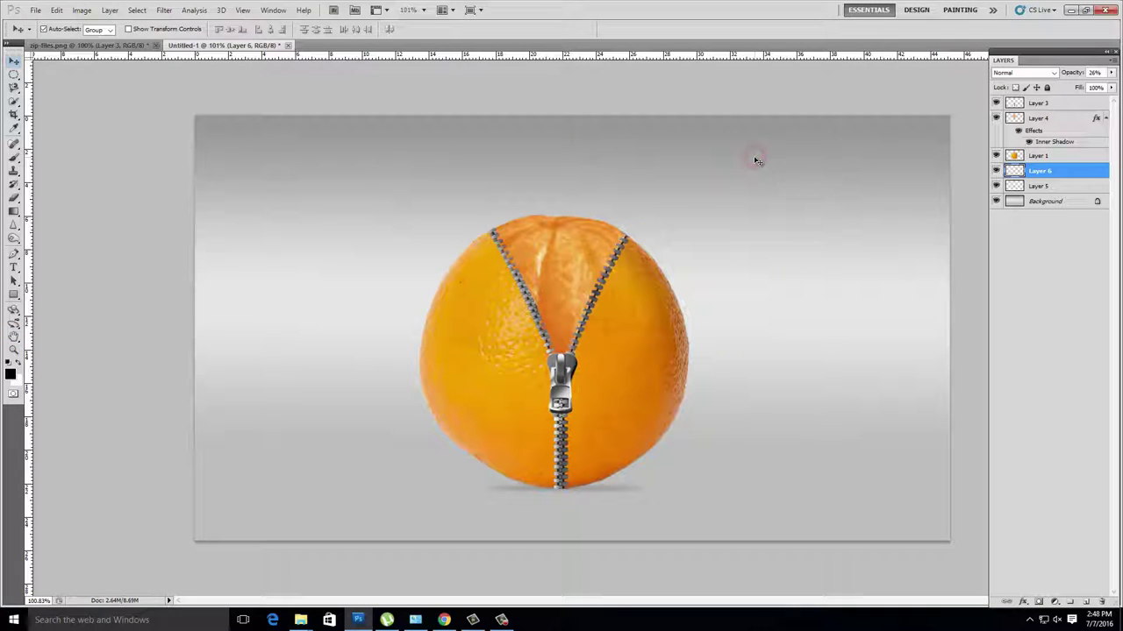
Transform the shadow wider toward the left, hugging the orange's base.
key("ctrl+t")
key("ctrl+plus")
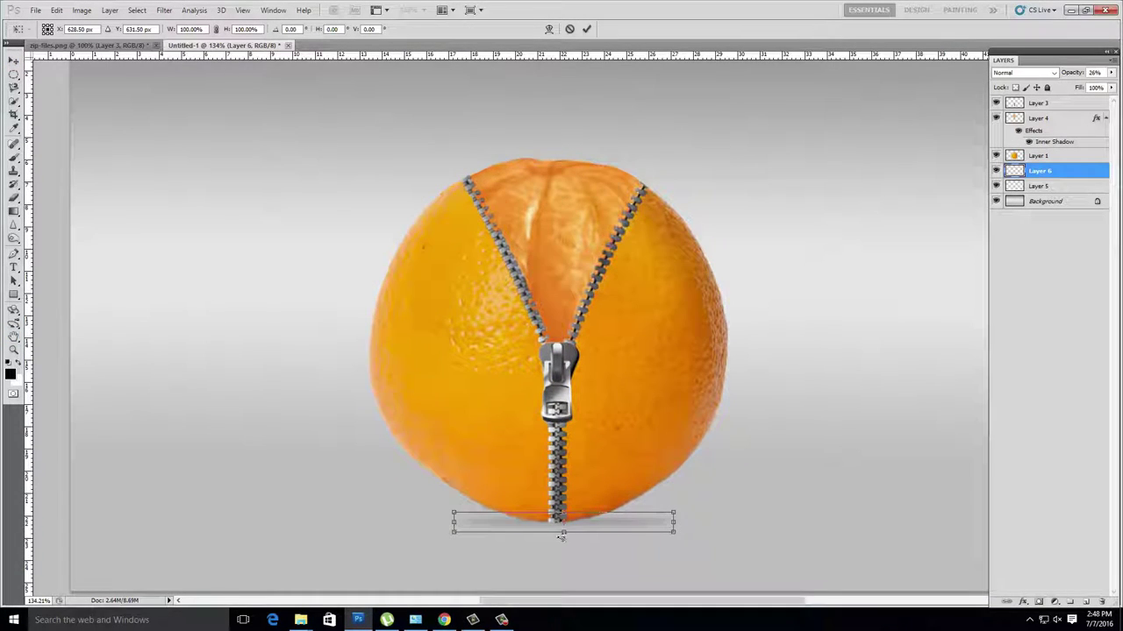
left_click_drag(564, 531, 564, 534)
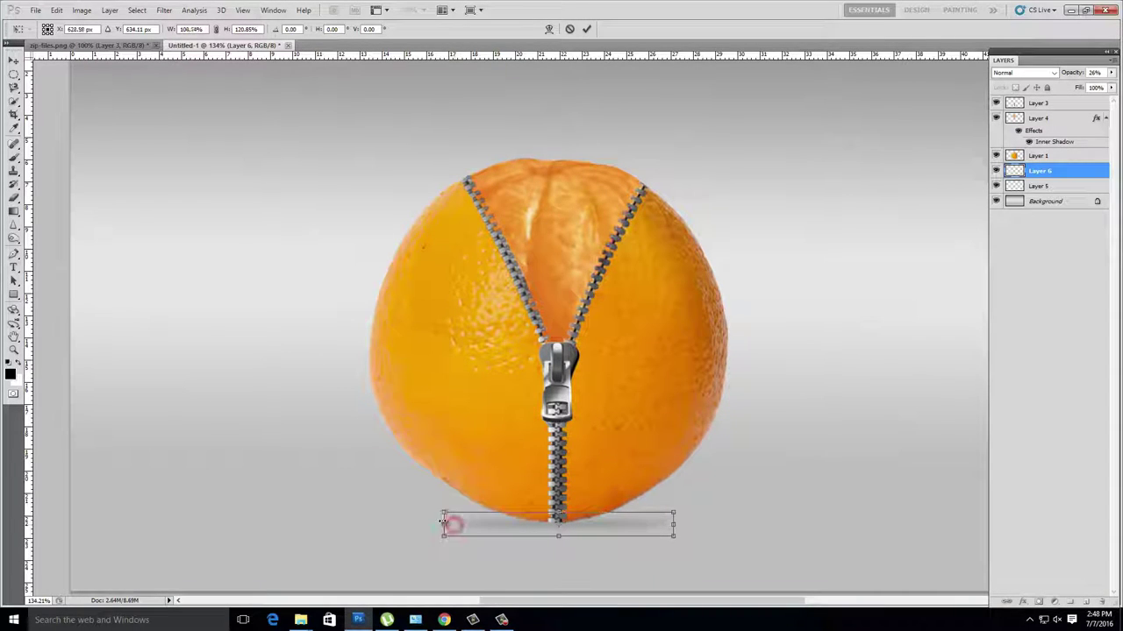
left_click_drag(454, 525, 433, 525)
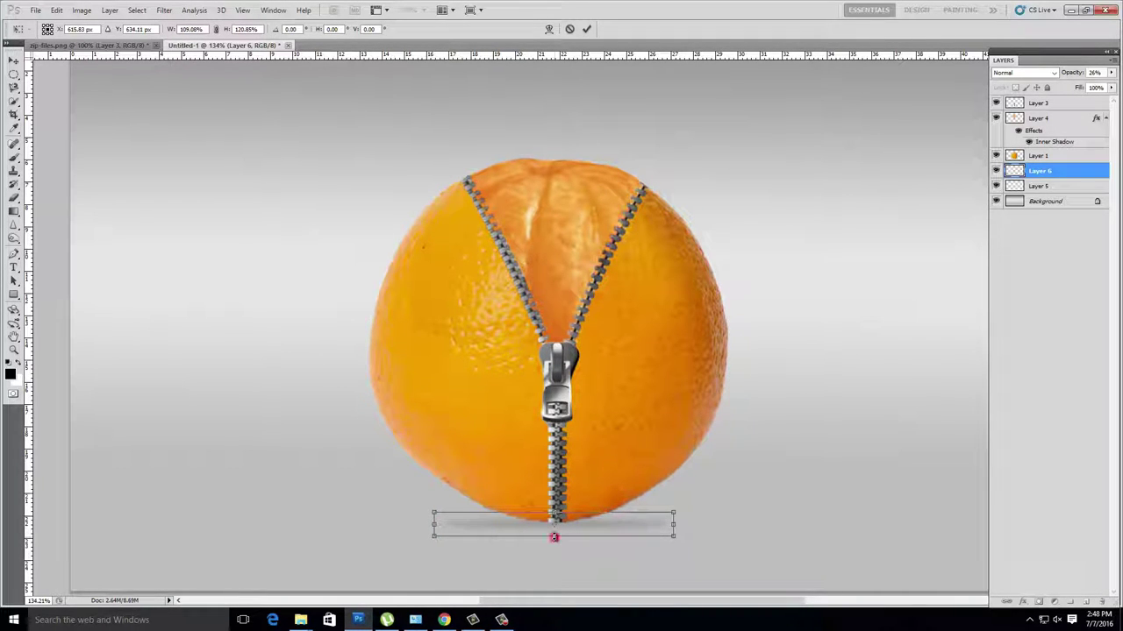
left_click_drag(553, 537, 554, 534)
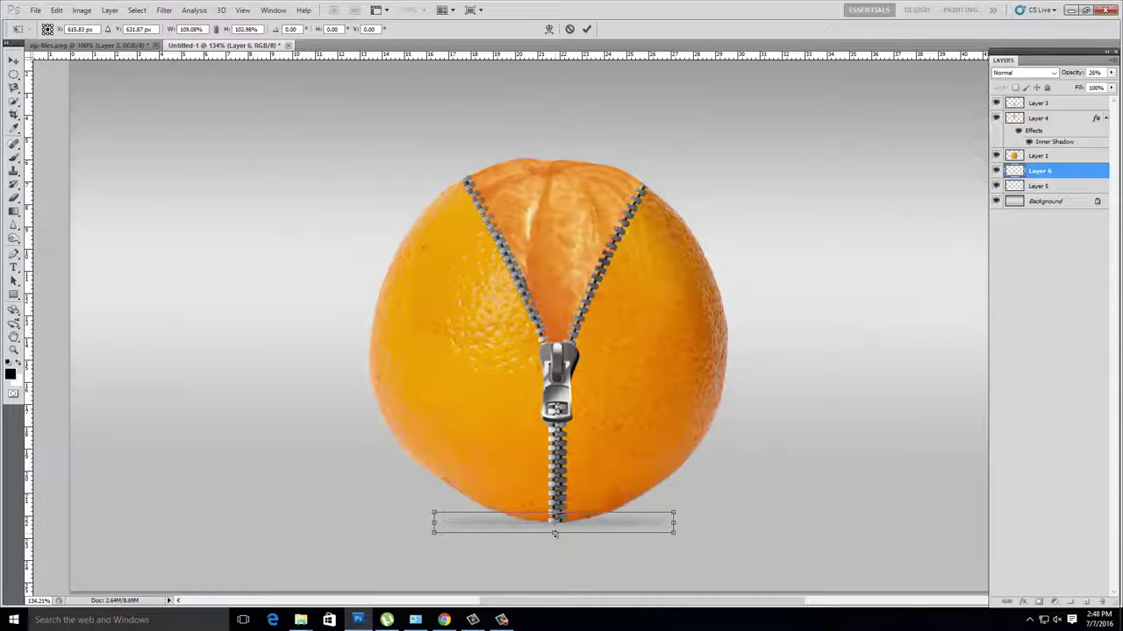
key("Return")
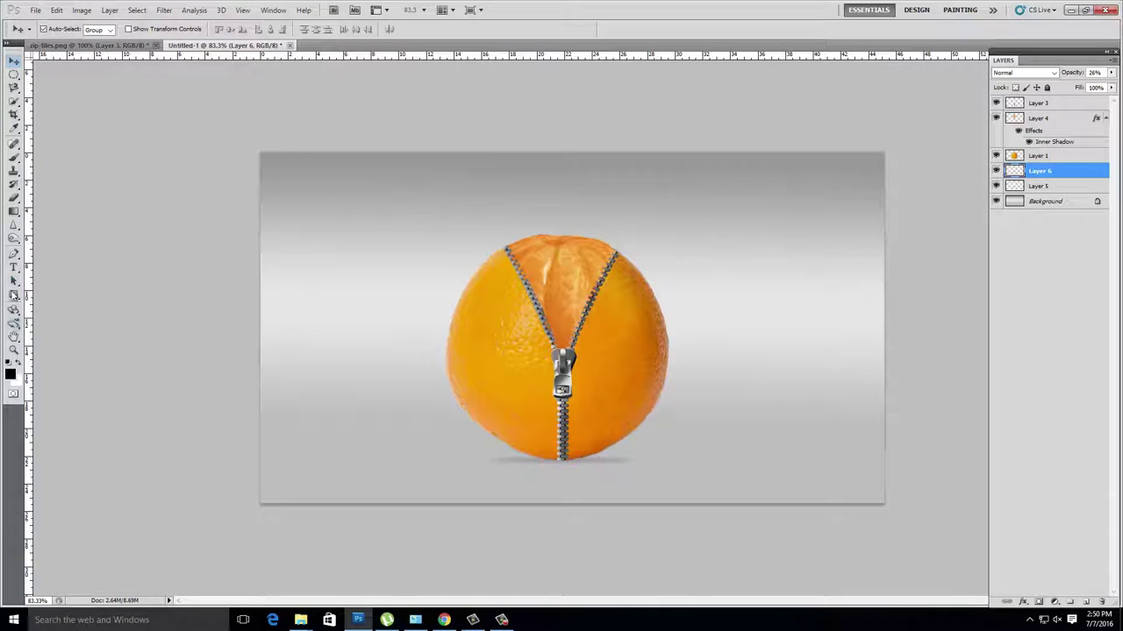
Set up grey gradient colours in the Gradient tool's Gradient Editor.
left_click(14, 215)
left_click(70, 29)
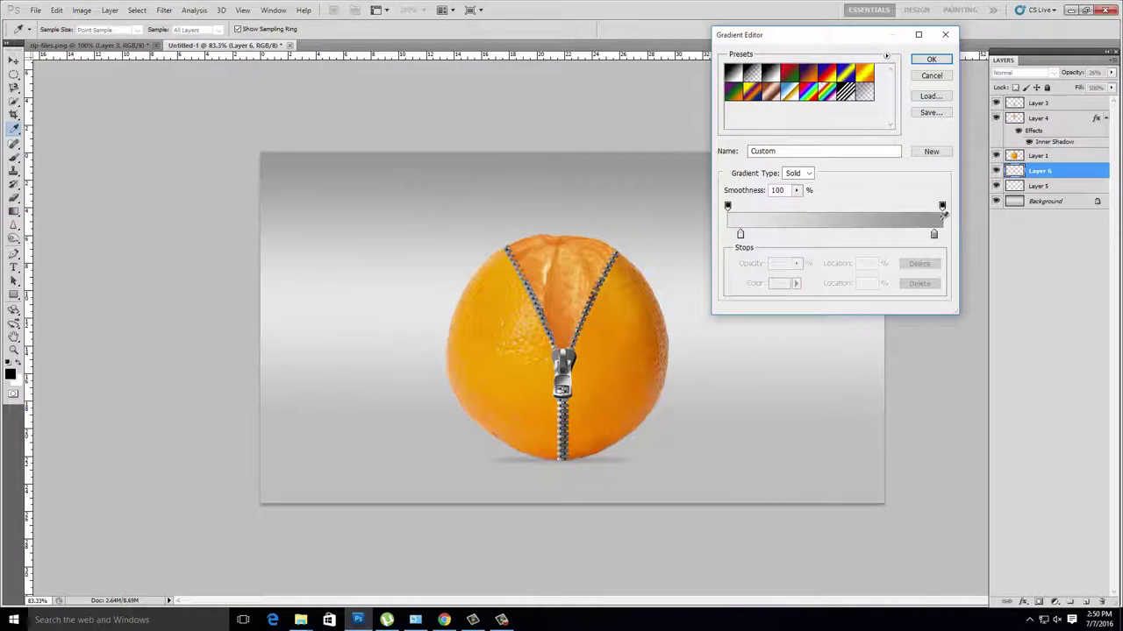
left_click(930, 59)
Drag a radial gradient on the Background, bright at the orange and darker outward.
left_click(1046, 203)
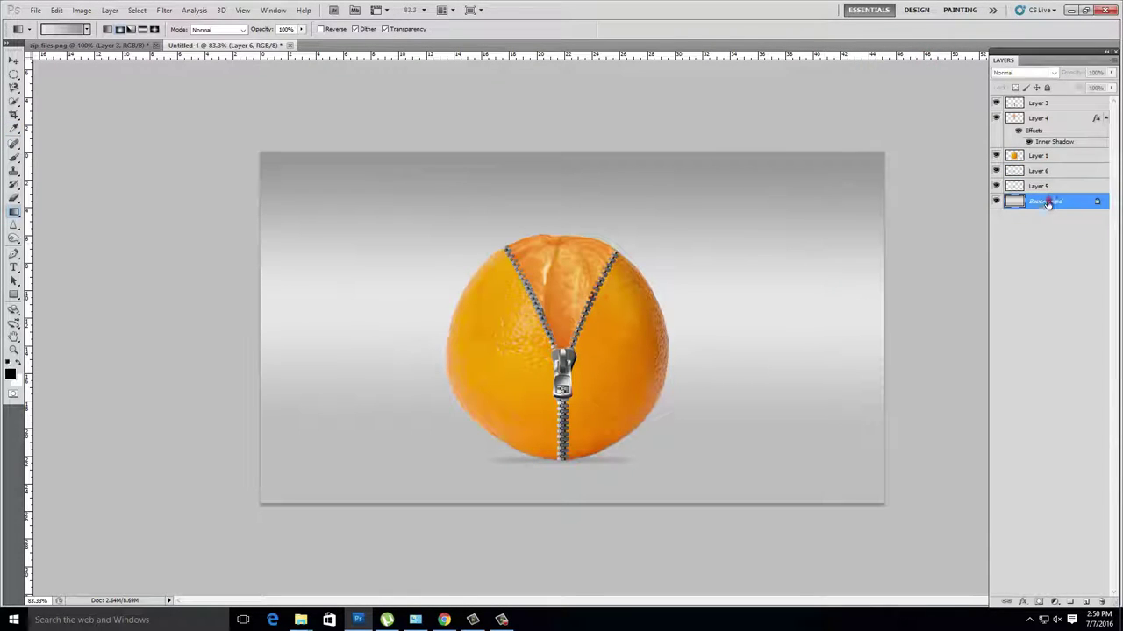
left_click_drag(582, 322, 336, 286)
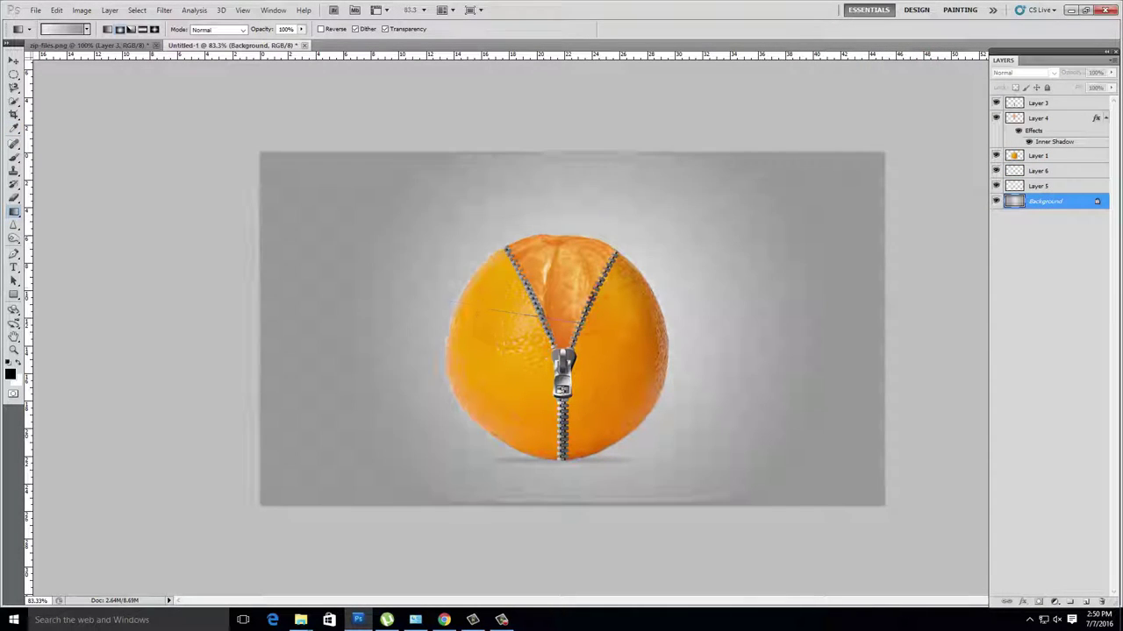
left_click_drag(548, 325, 430, 307)
left_click_drag(537, 329, 454, 315)
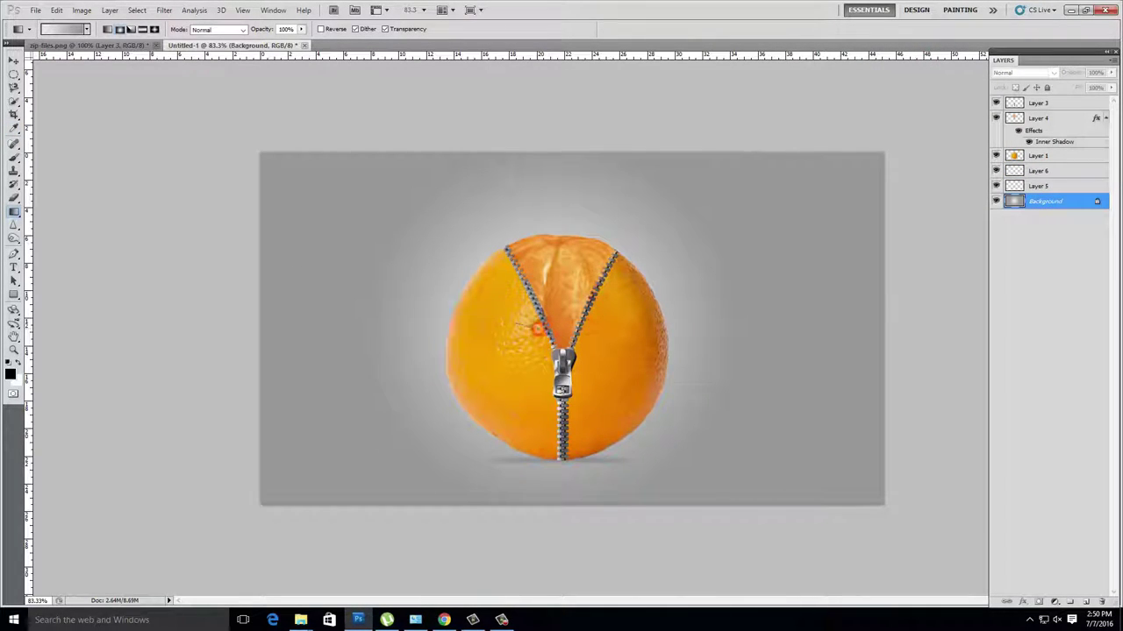